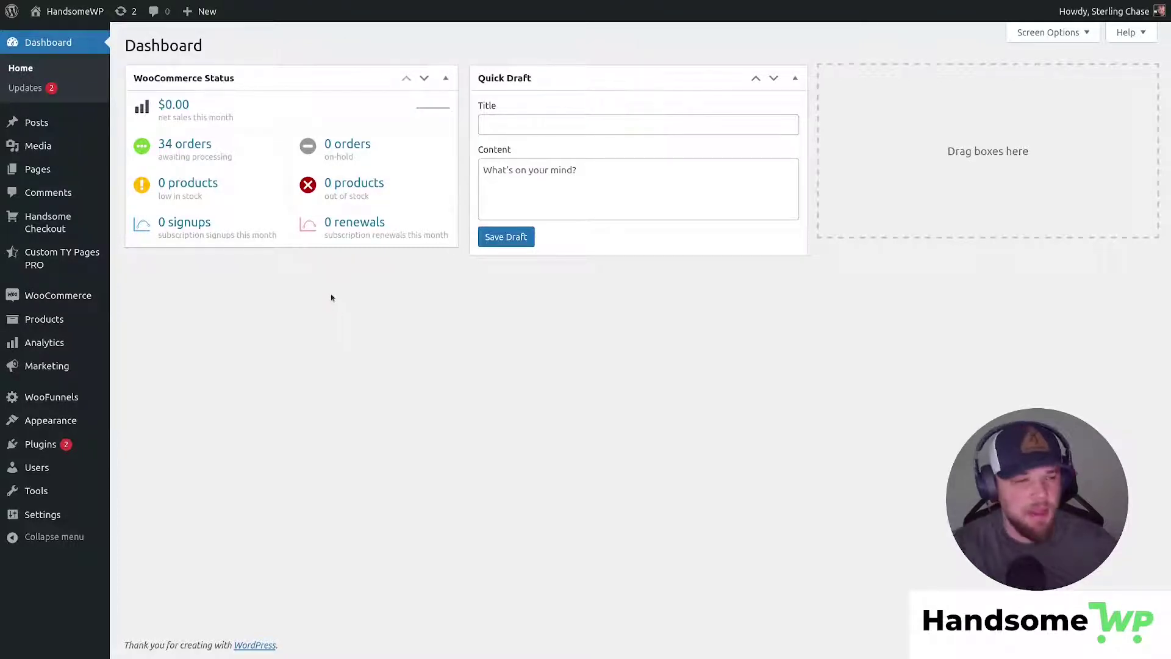
Step: Open Handsome Checkout's All Checkouts list with its 8 published checkouts
mouse_move(76, 213)
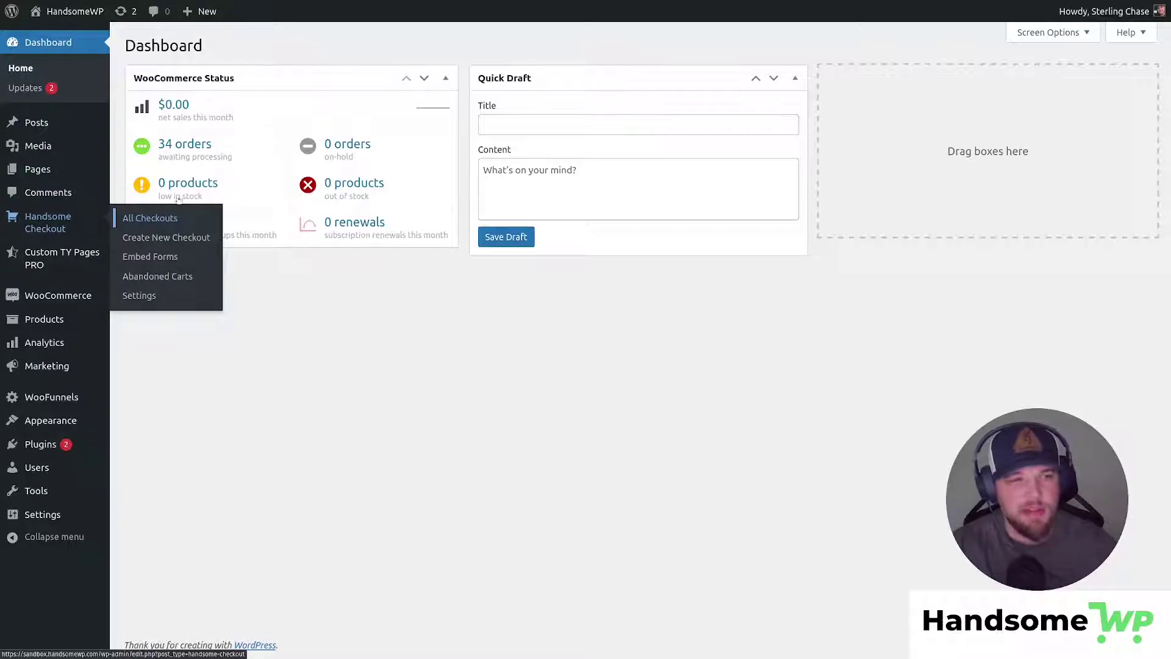
left_click(153, 218)
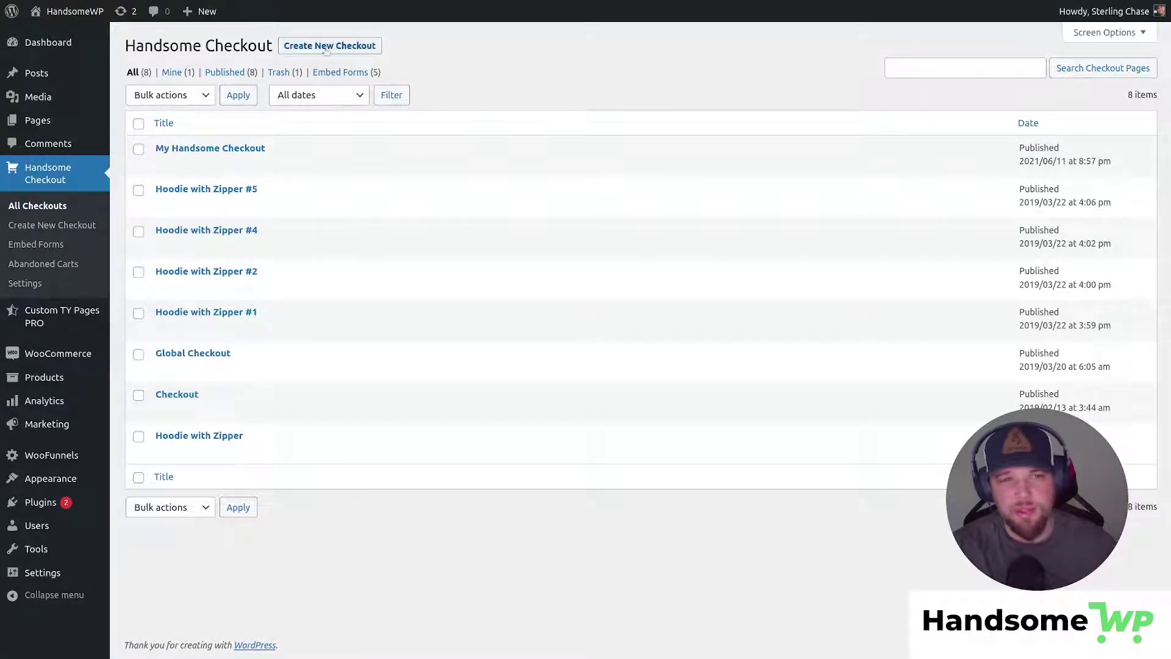
Step: Start a new checkout titled 'Test Embed' and choose its checkout type
left_click(358, 46)
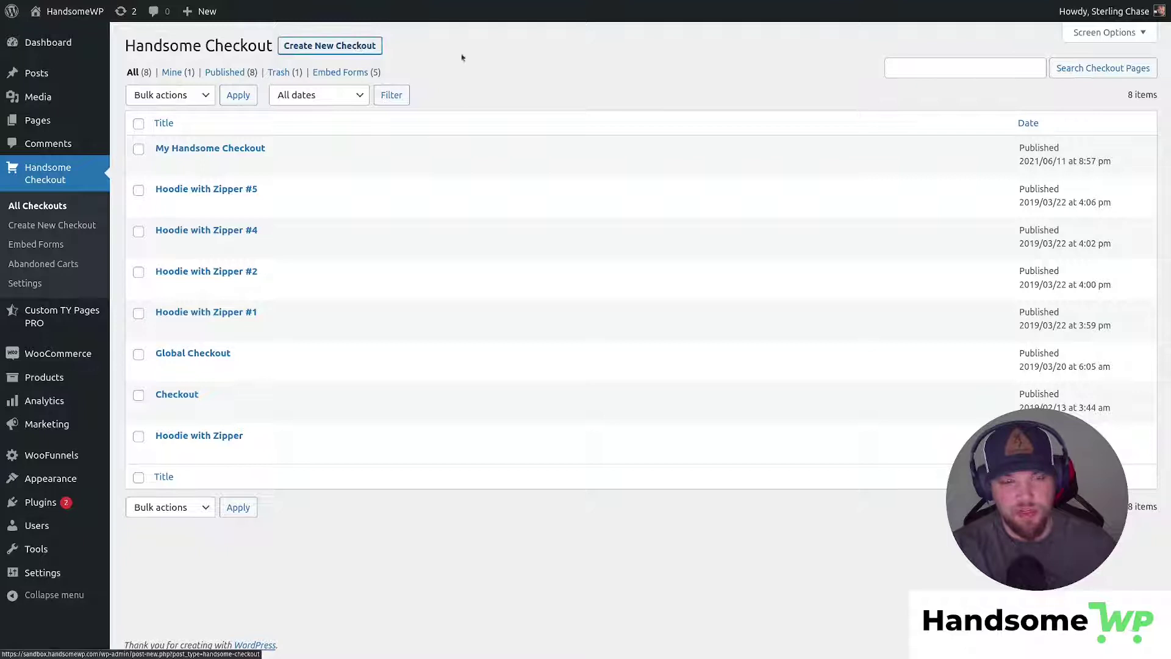
type("Test Embed")
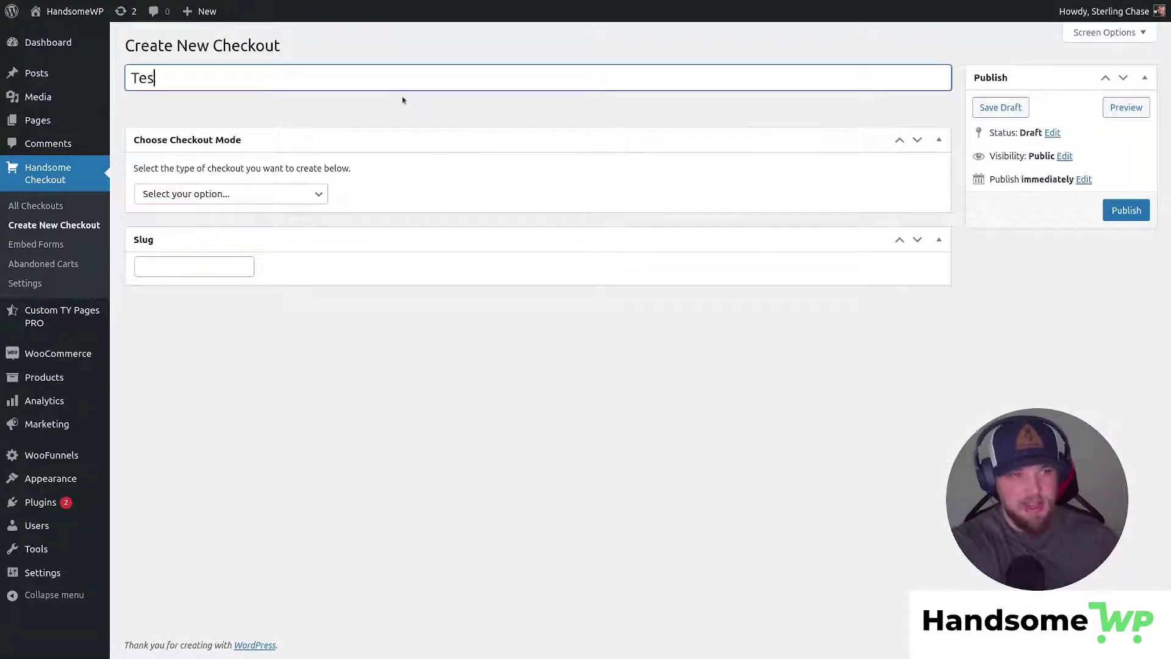
left_click(231, 194)
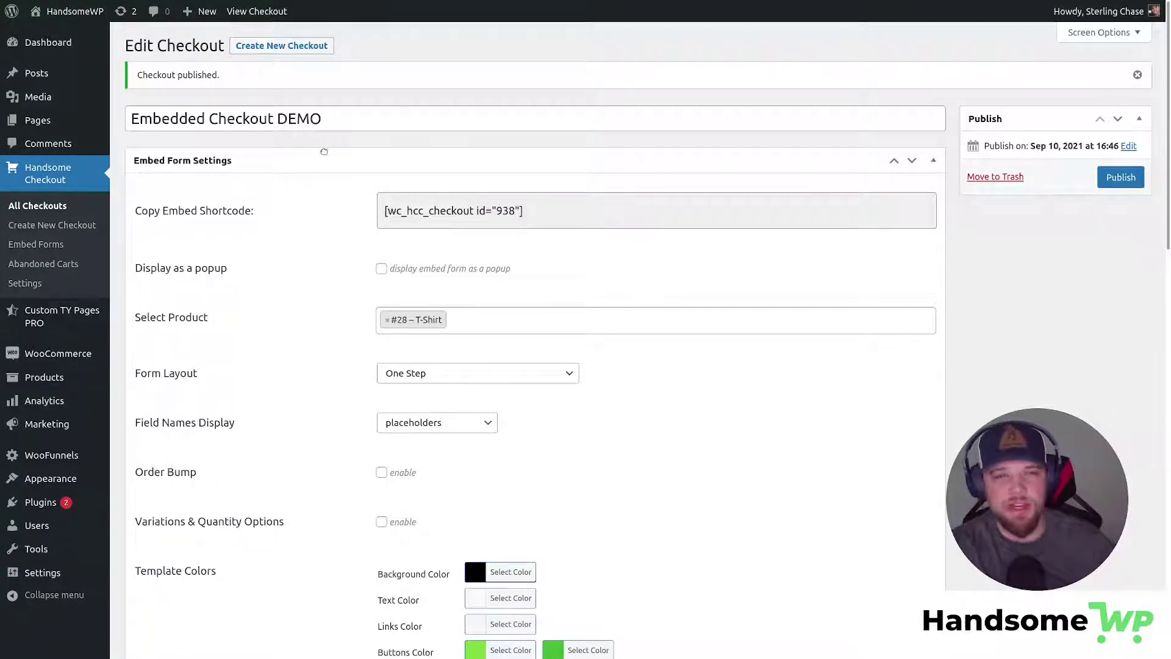
scroll(471, 163, "down", 3)
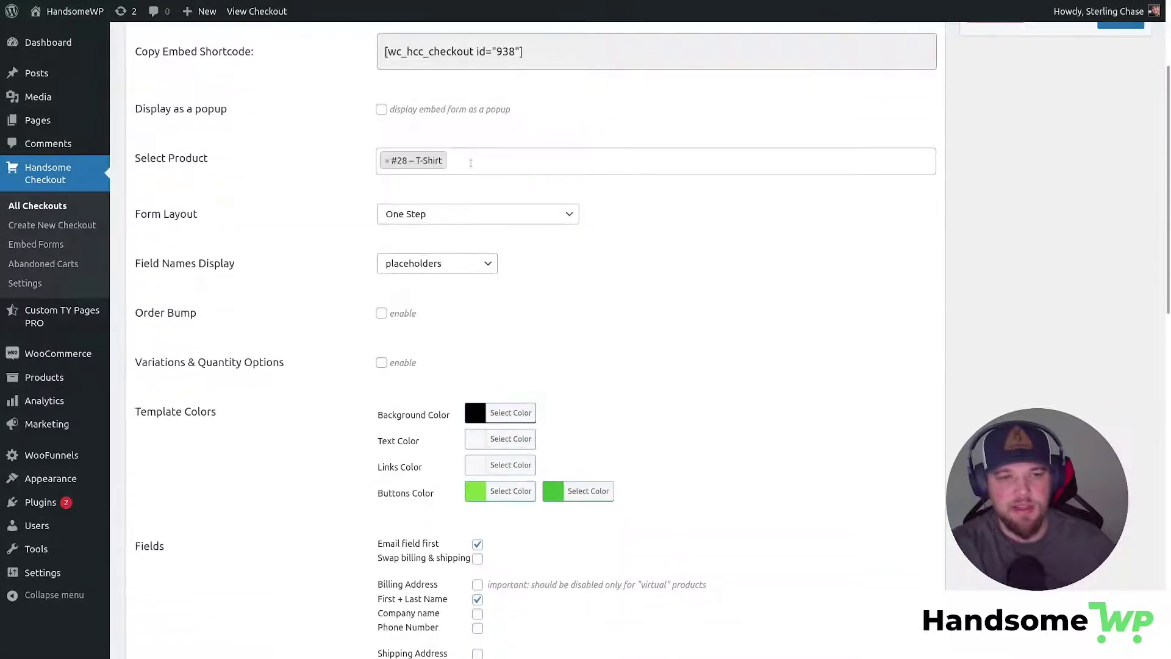
scroll(493, 181, "down", 2)
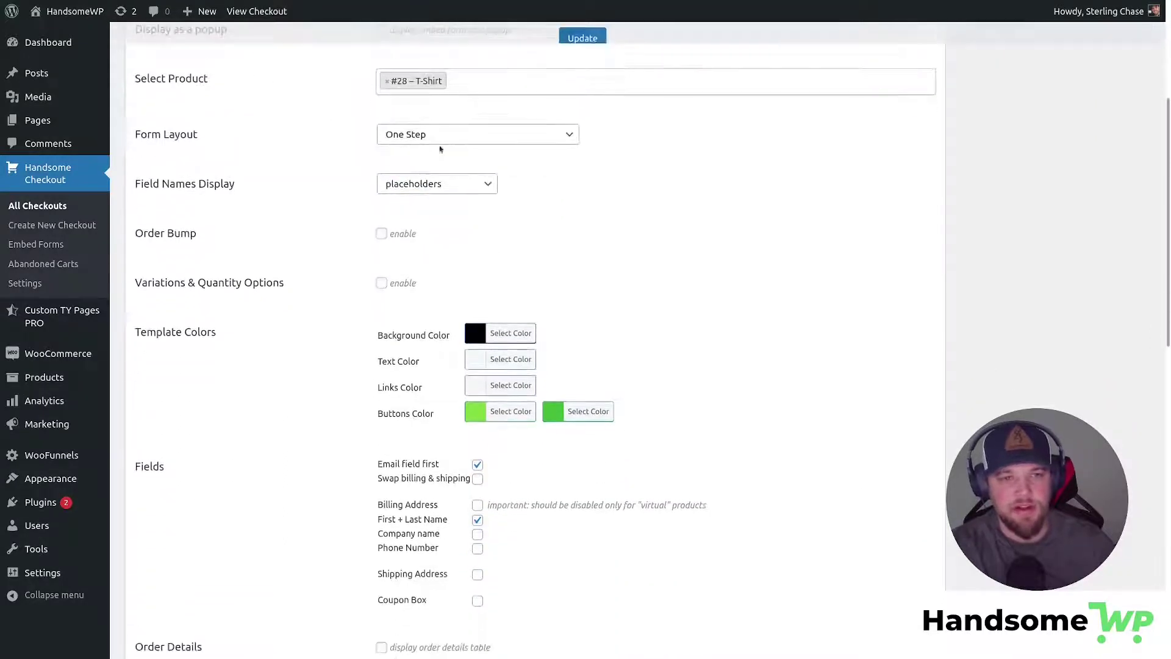
left_click(426, 135)
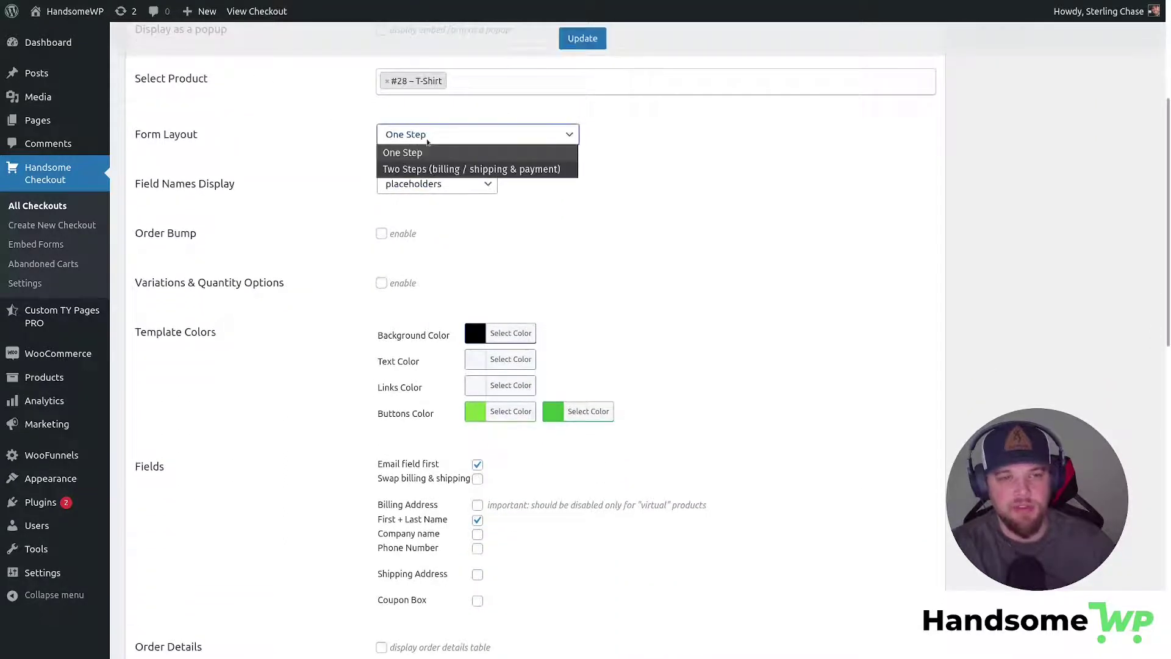
left_click(588, 190)
scroll(333, 236, "down", 2)
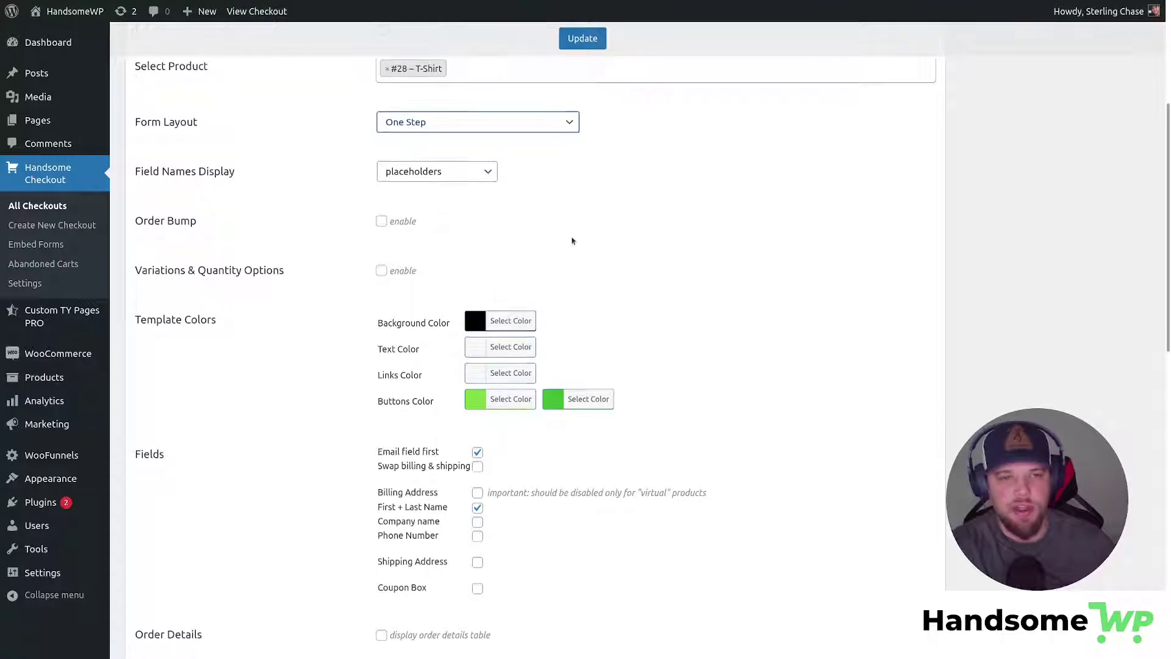
left_click(456, 108)
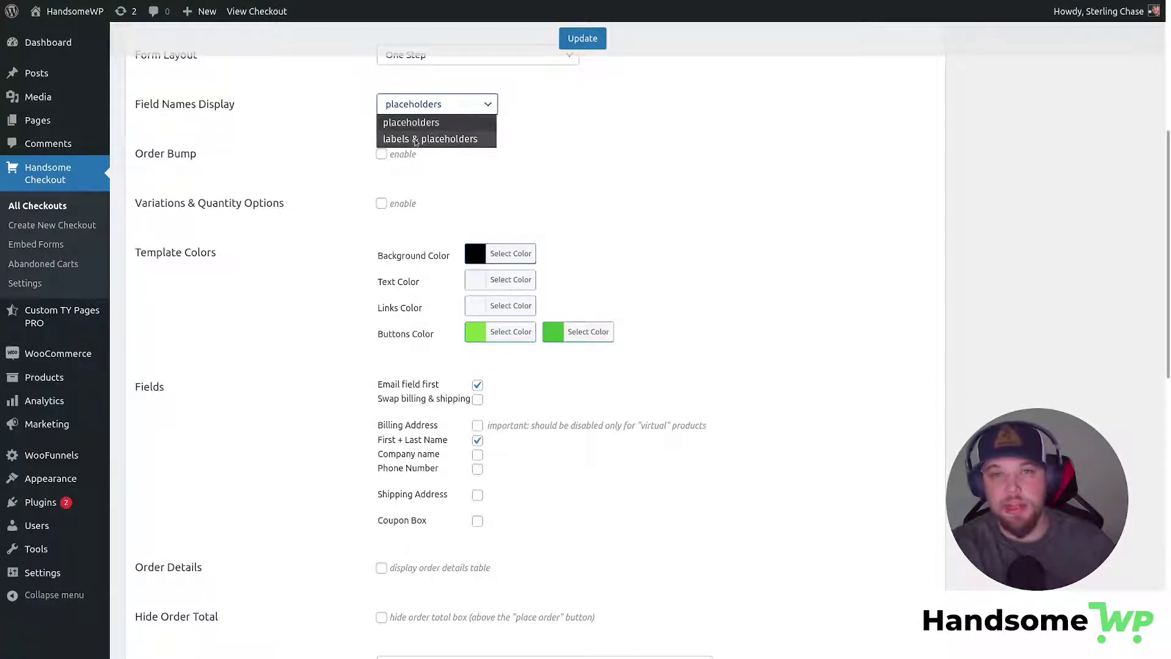
left_click(624, 175)
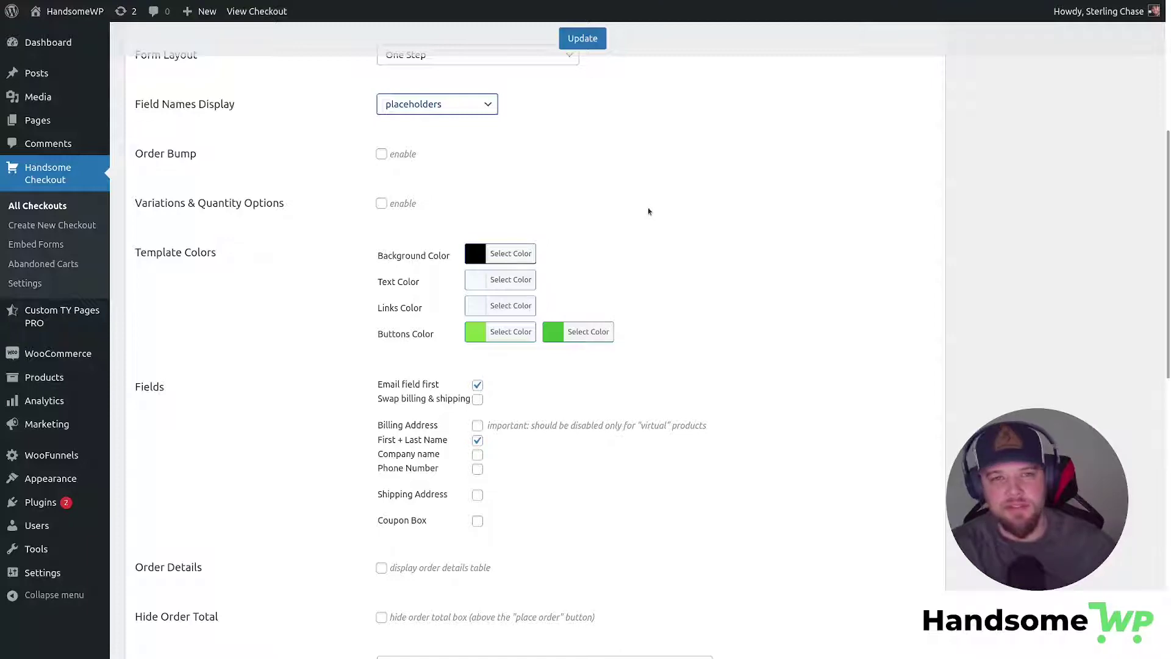
scroll(596, 196, "down", 4)
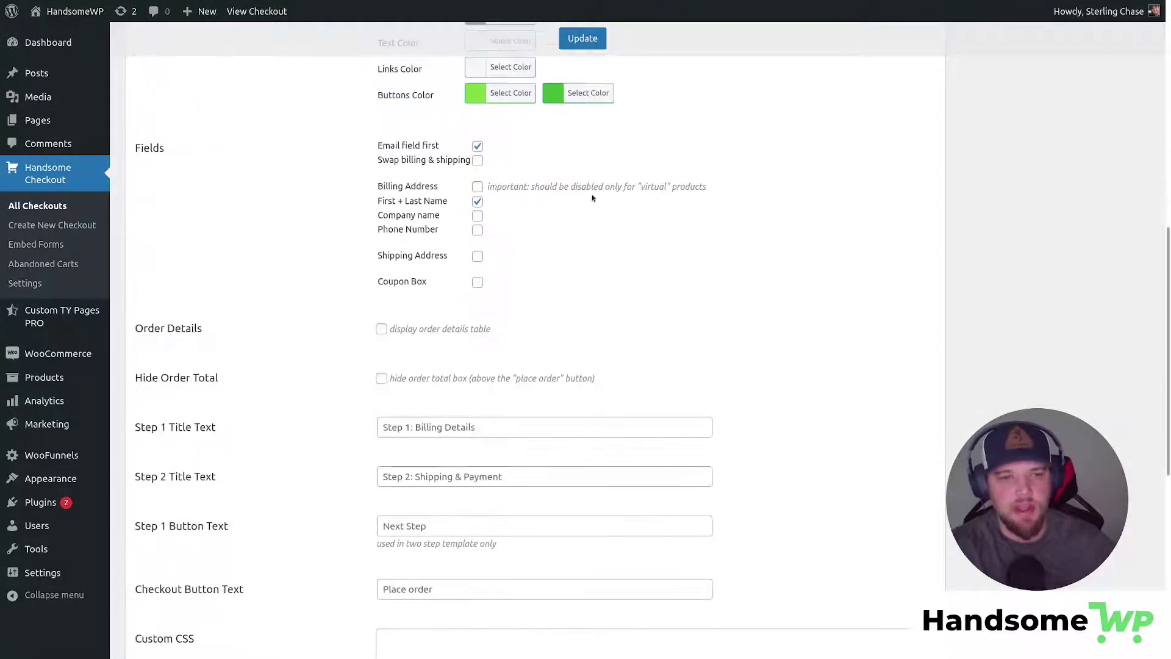
scroll(596, 196, "up", 4)
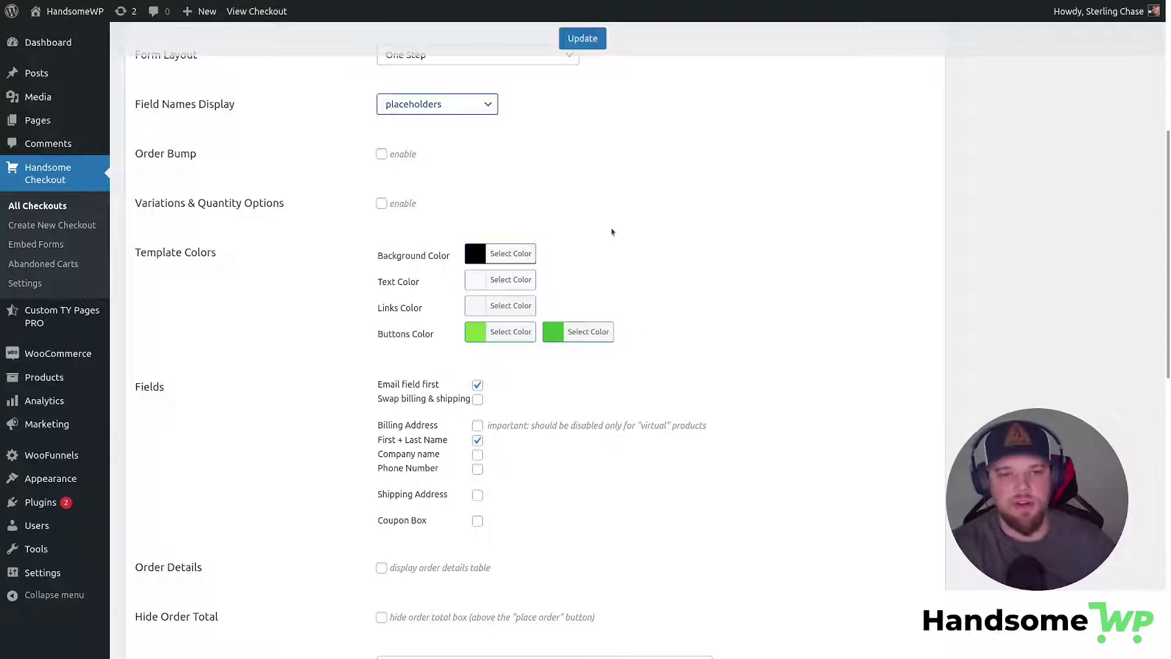
scroll(448, 277, "down", 4)
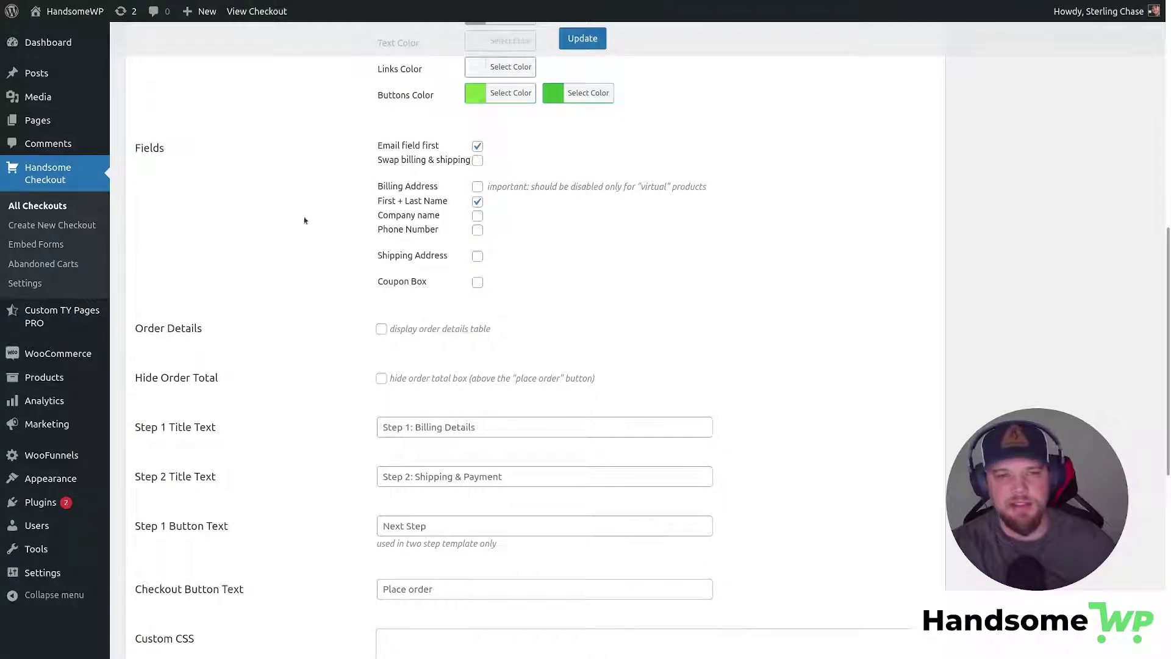
scroll(590, 309, "down", 5)
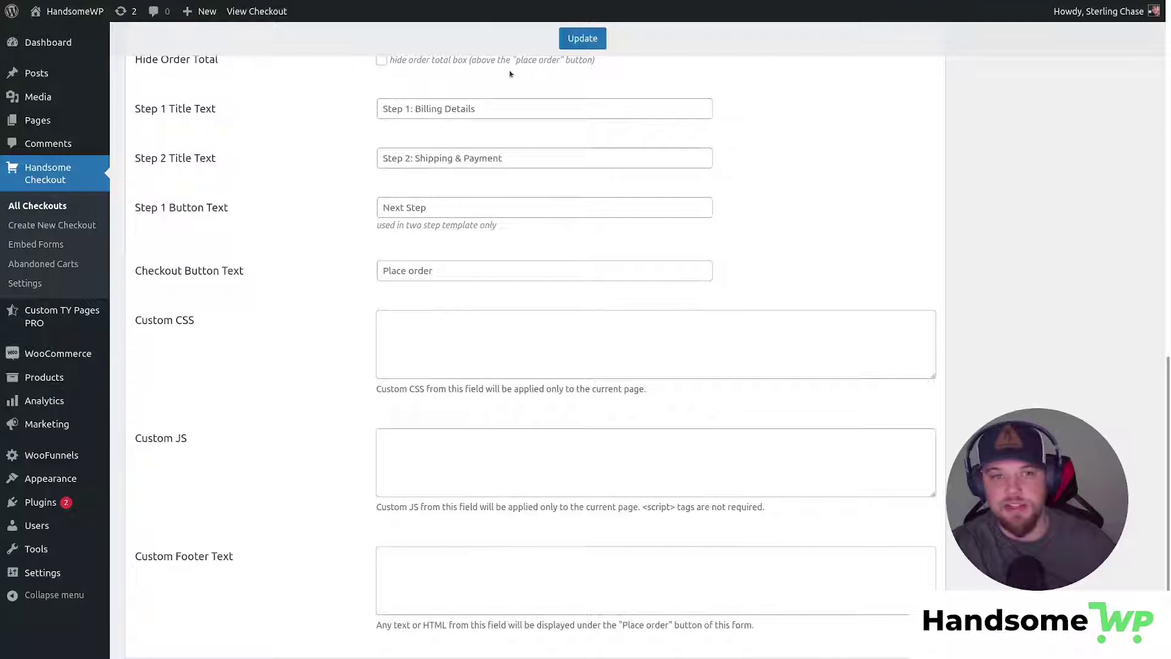
scroll(520, 288, "down", 3)
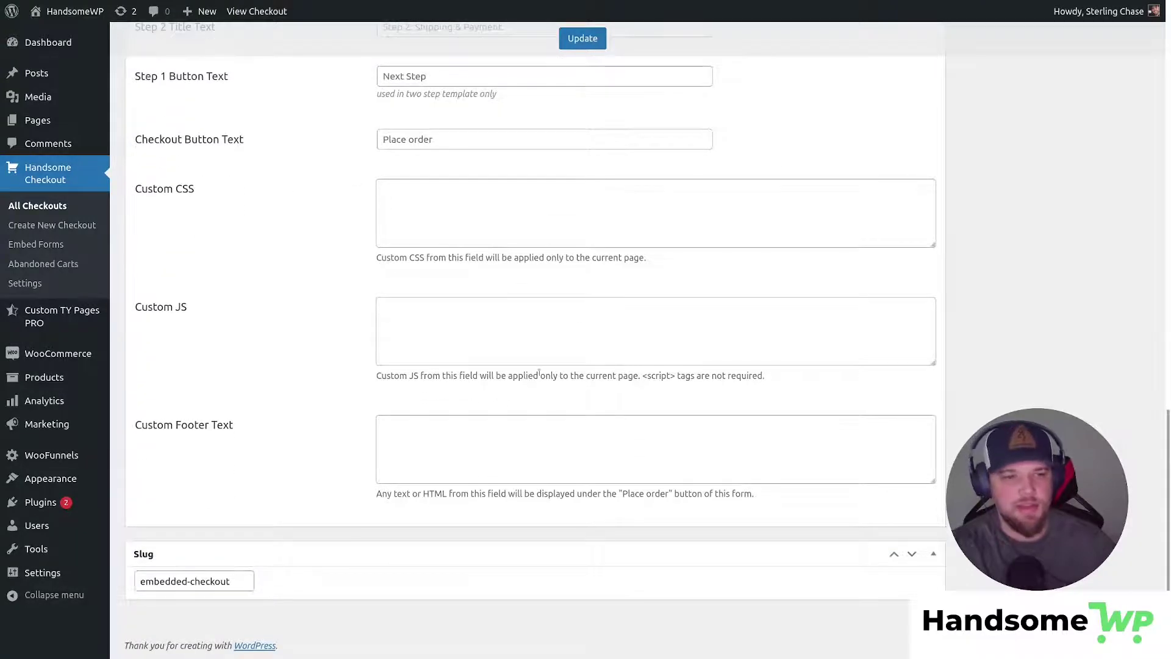
scroll(377, 210, "up", 20)
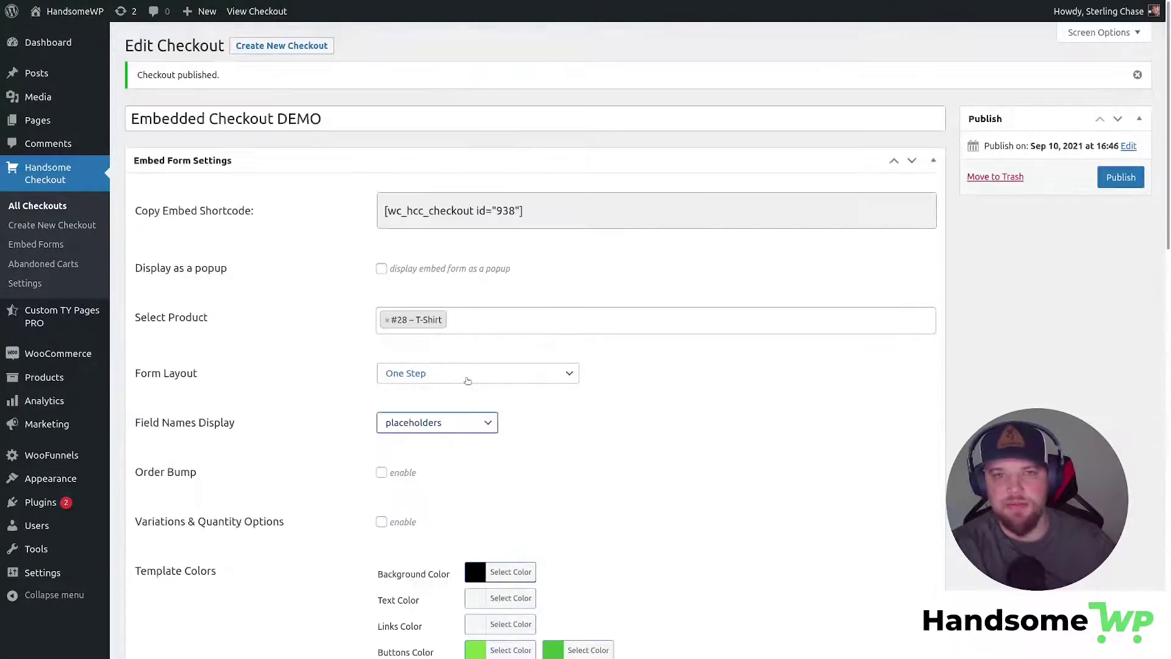
Step: Update the Embedded Checkout DEMO checkout and select its [wc_hcc_checkout id="938"] shortcode
scroll(467, 381, "down", 10)
scroll(468, 382, "up", 12)
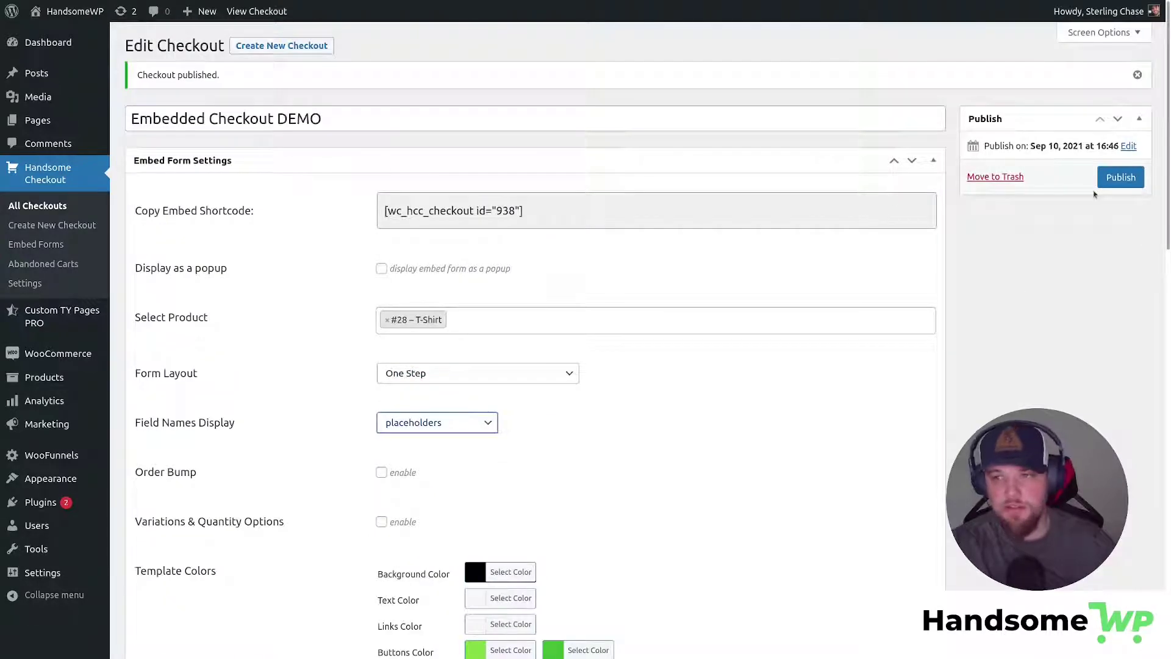
left_click(1120, 178)
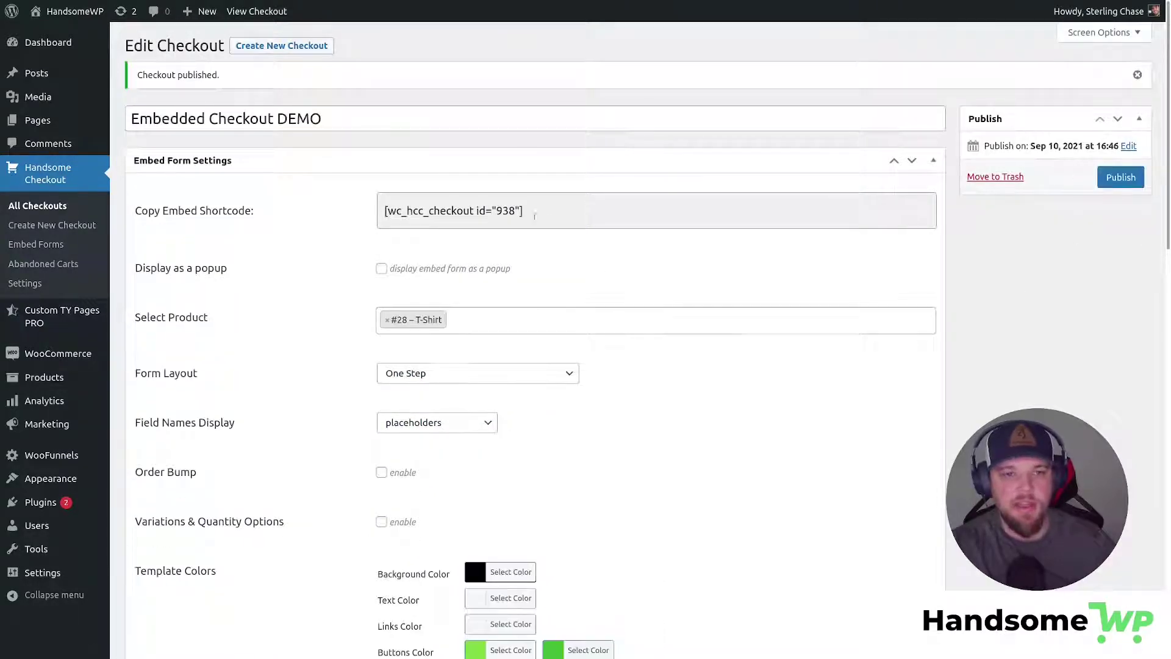
left_click_drag(386, 210, 464, 273)
key("ctrl+c")
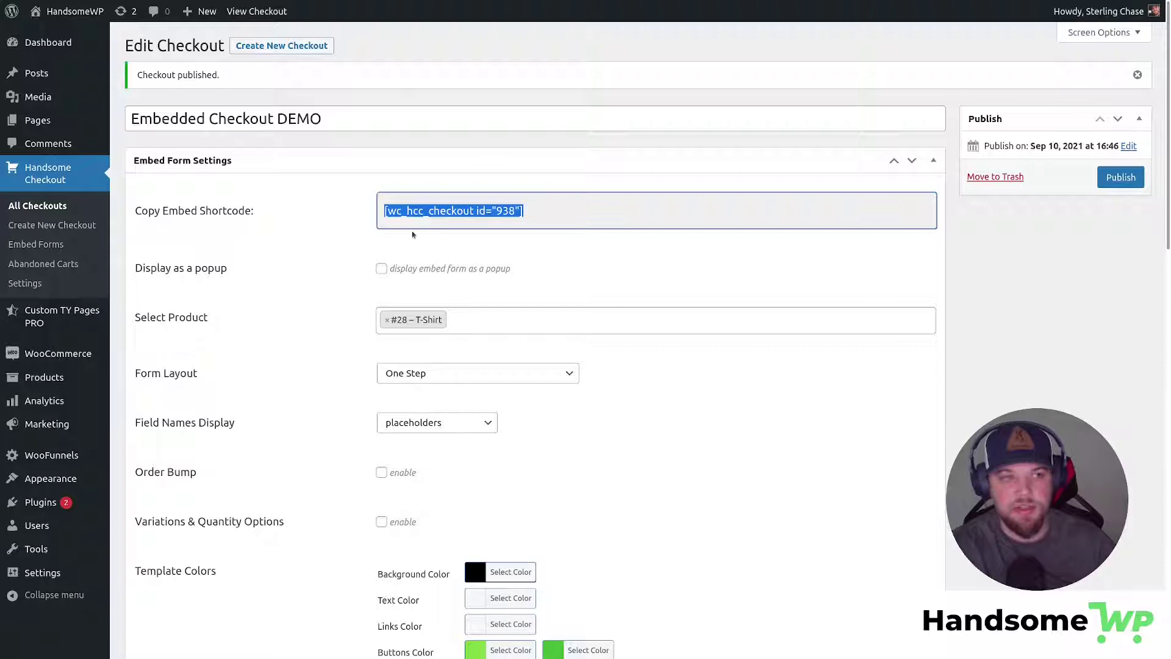
Step: Open the Embedded Checkout Demo page in the editor in a new tab
mouse_move(45, 121)
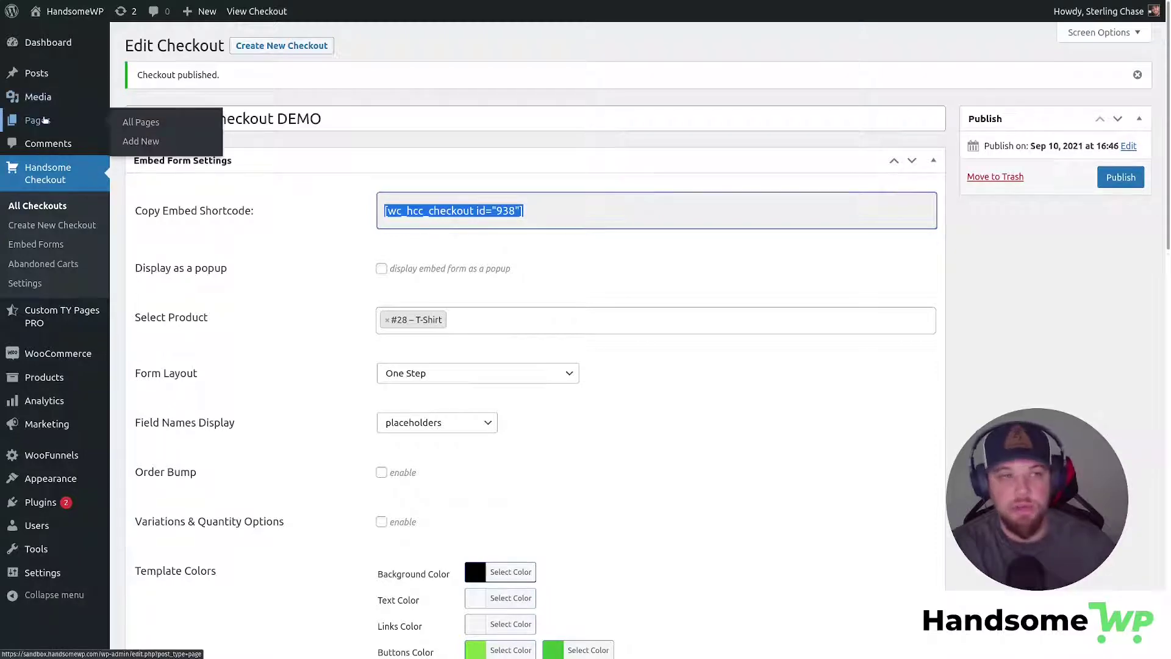
right_click(142, 123)
left_click(250, 225)
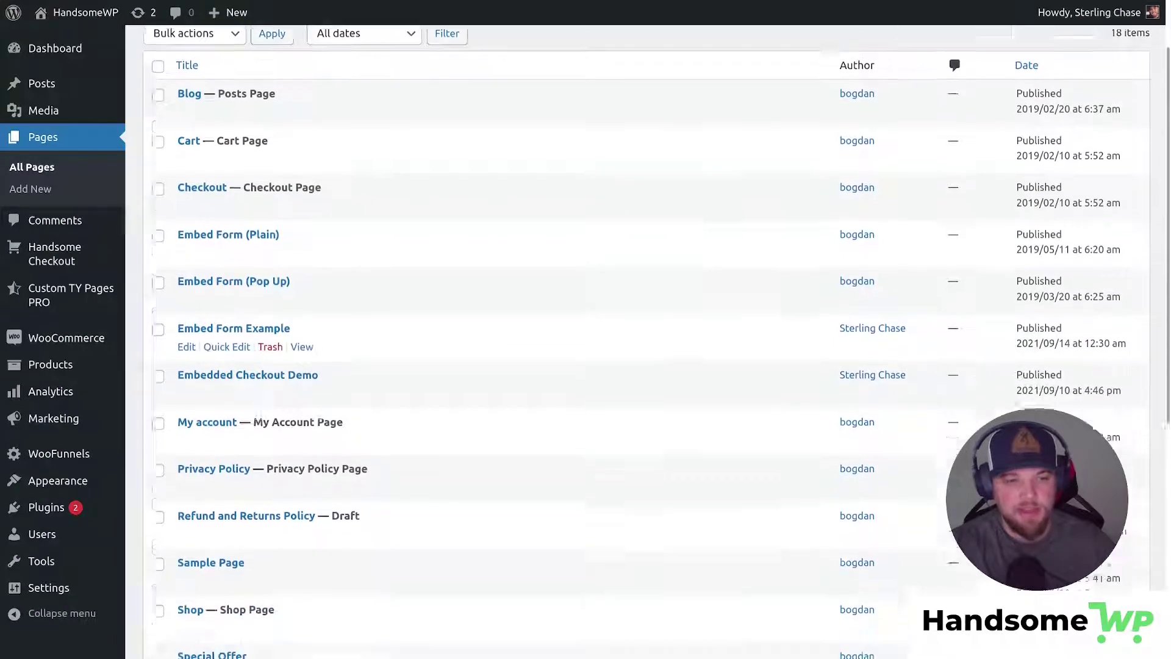
scroll(171, 376, "down", 1)
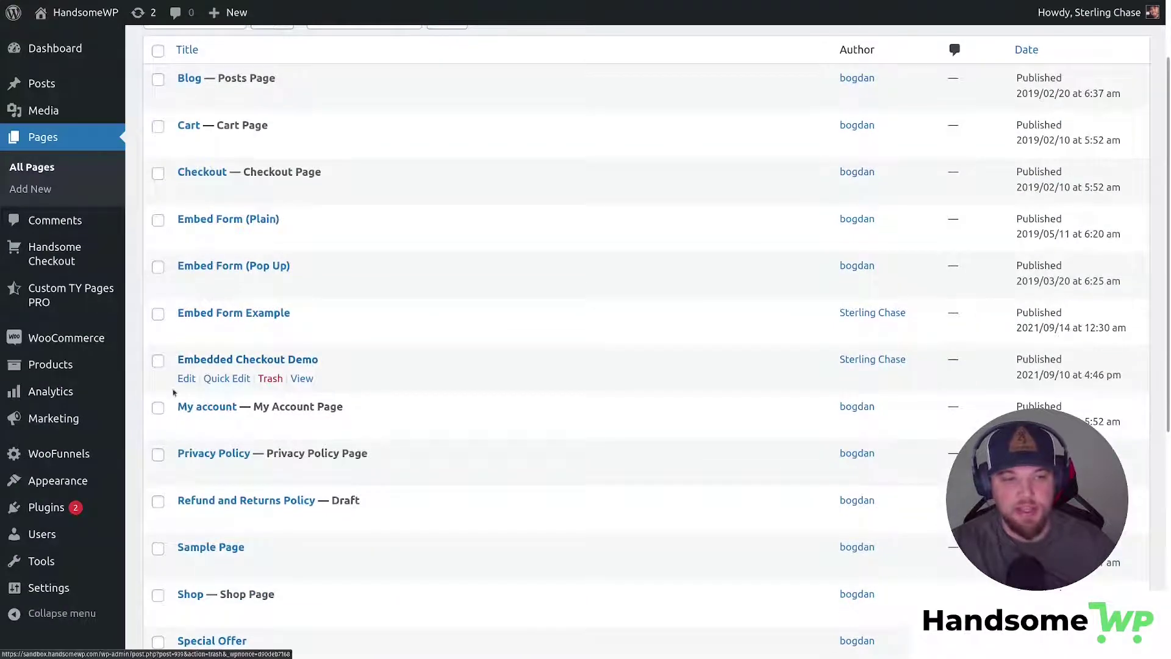
middle_click(186, 378)
left_click(372, 11)
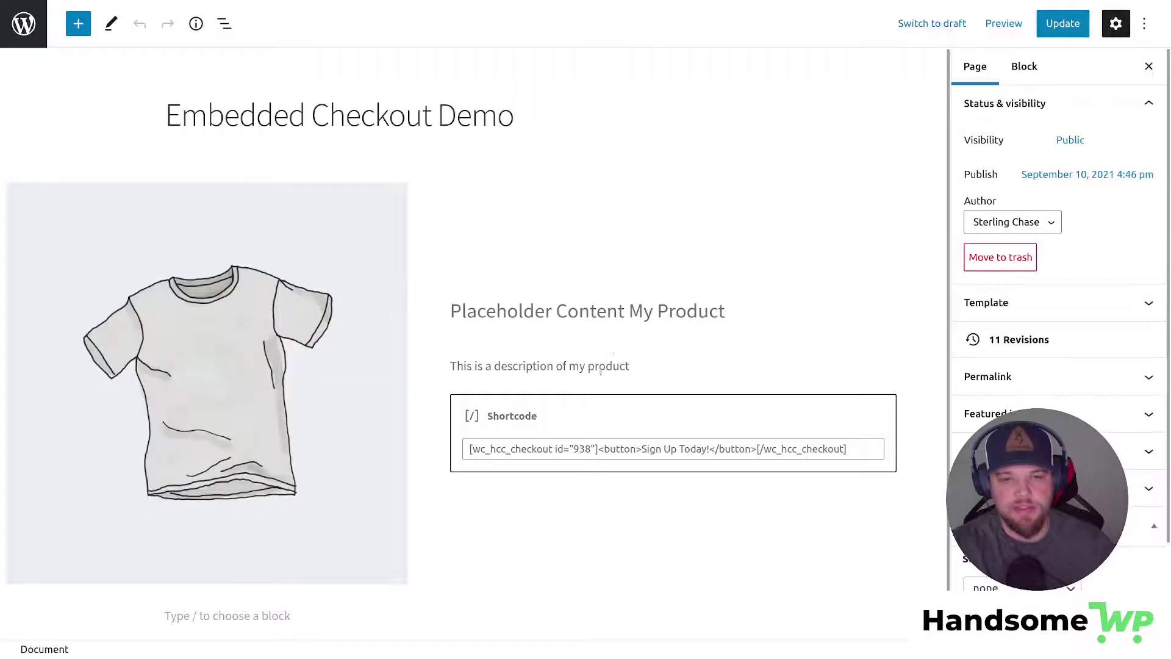
Step: Remove the checkout shortcode block from the product section
left_click(611, 370)
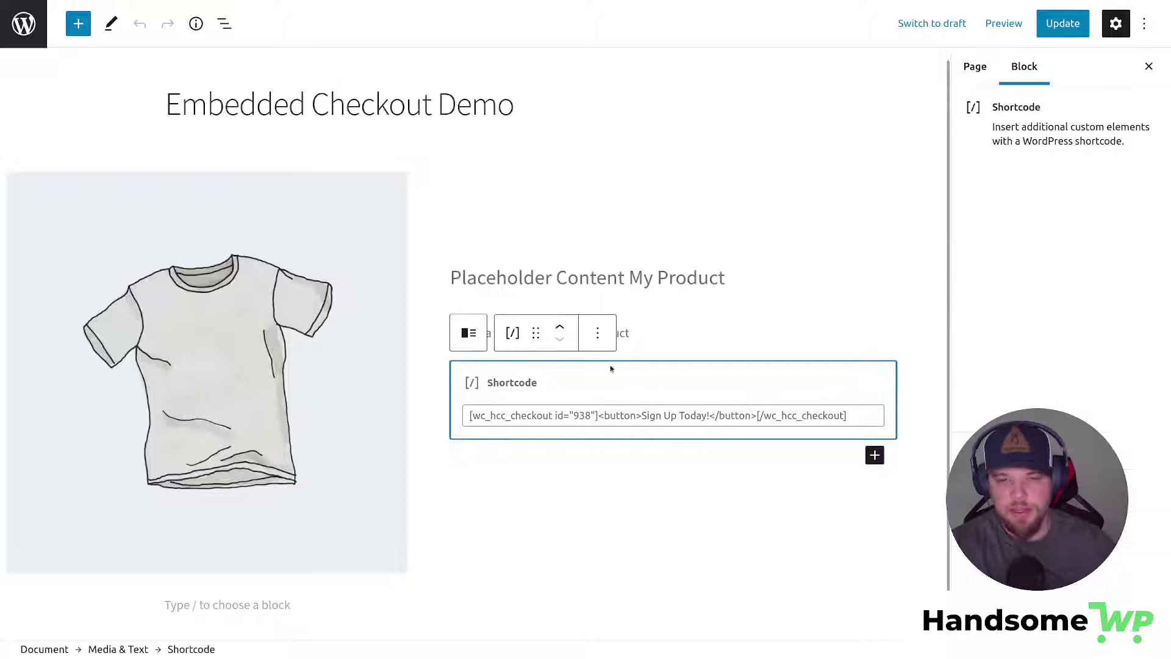
left_click(598, 332)
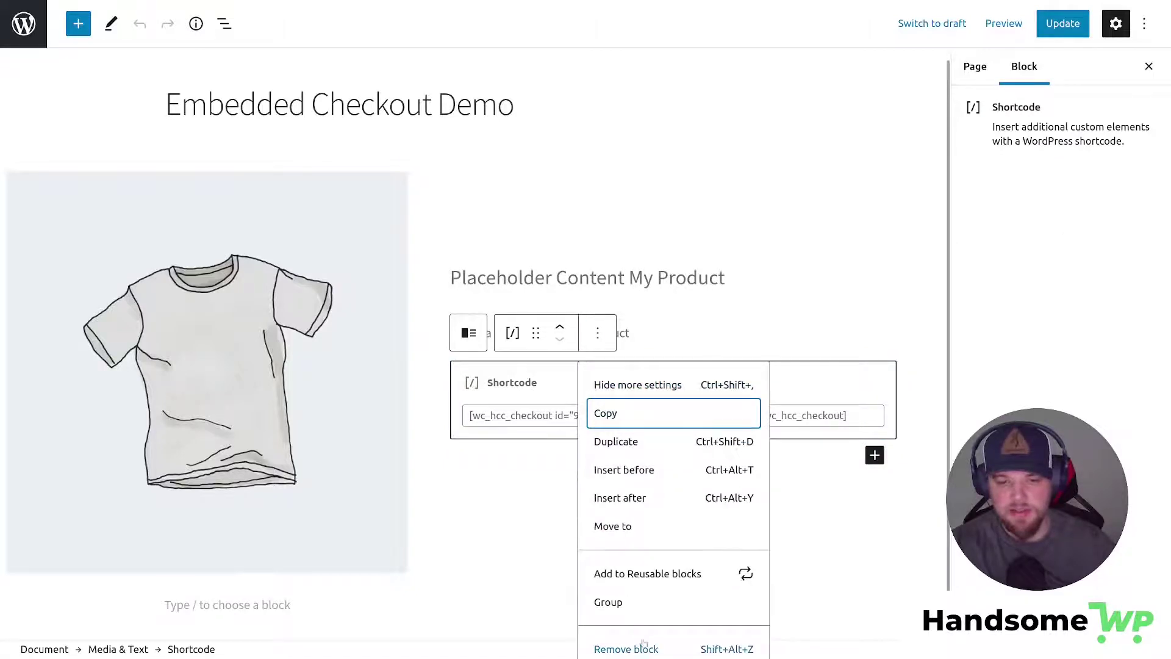
left_click(643, 643)
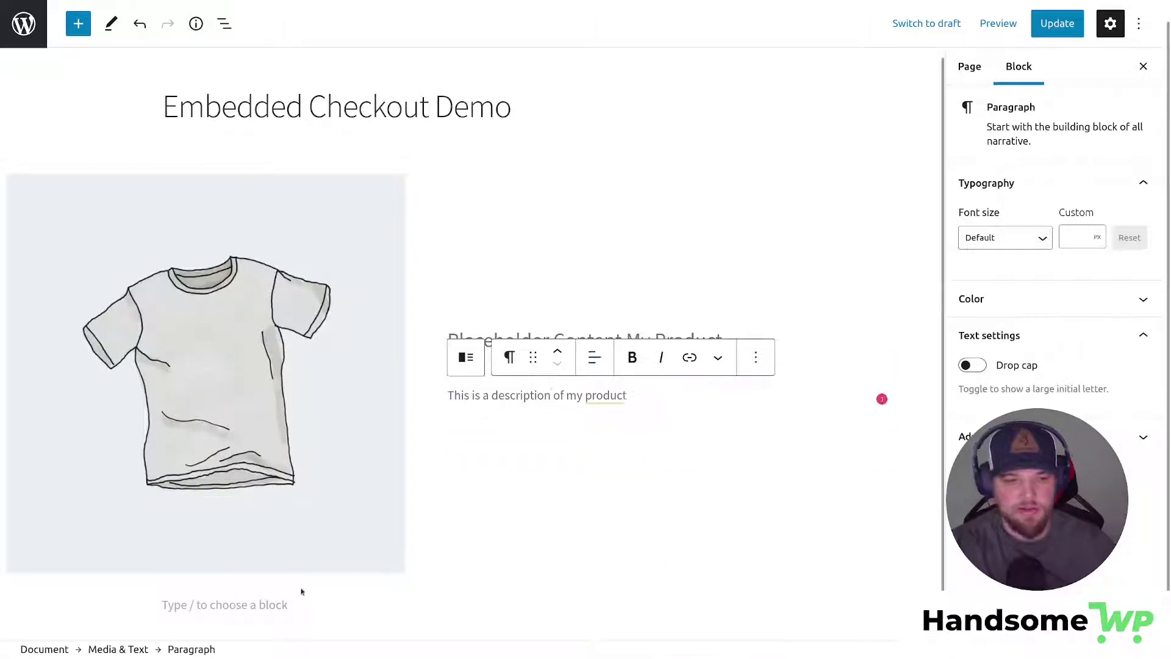
left_click(287, 602)
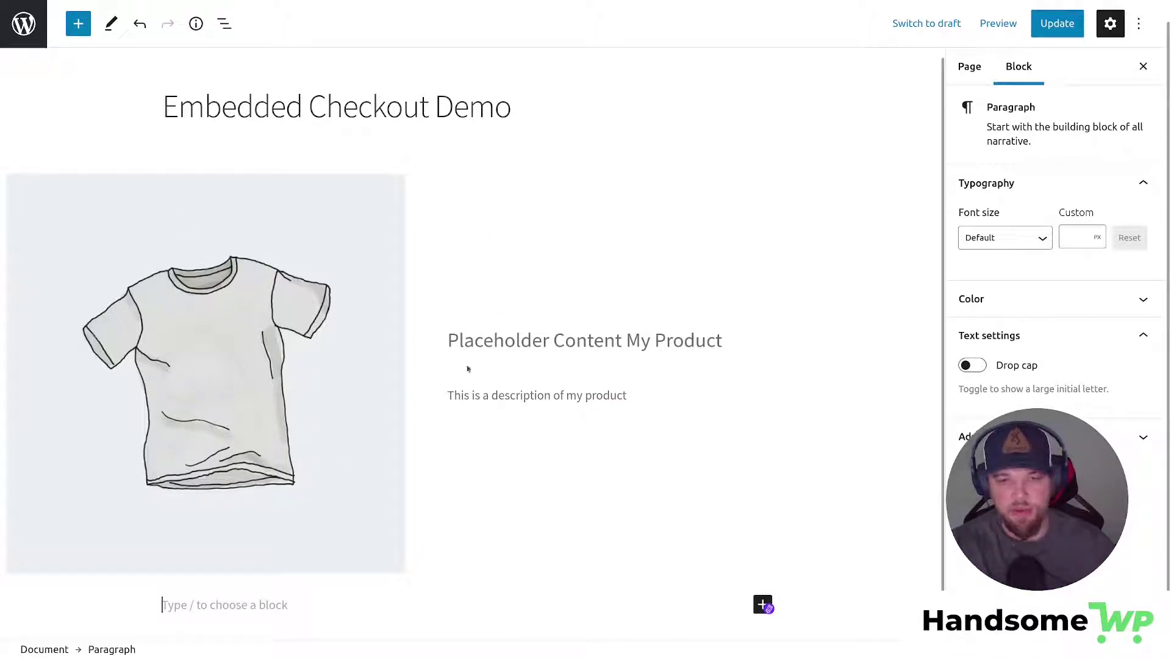
left_click(487, 338)
left_click(505, 393)
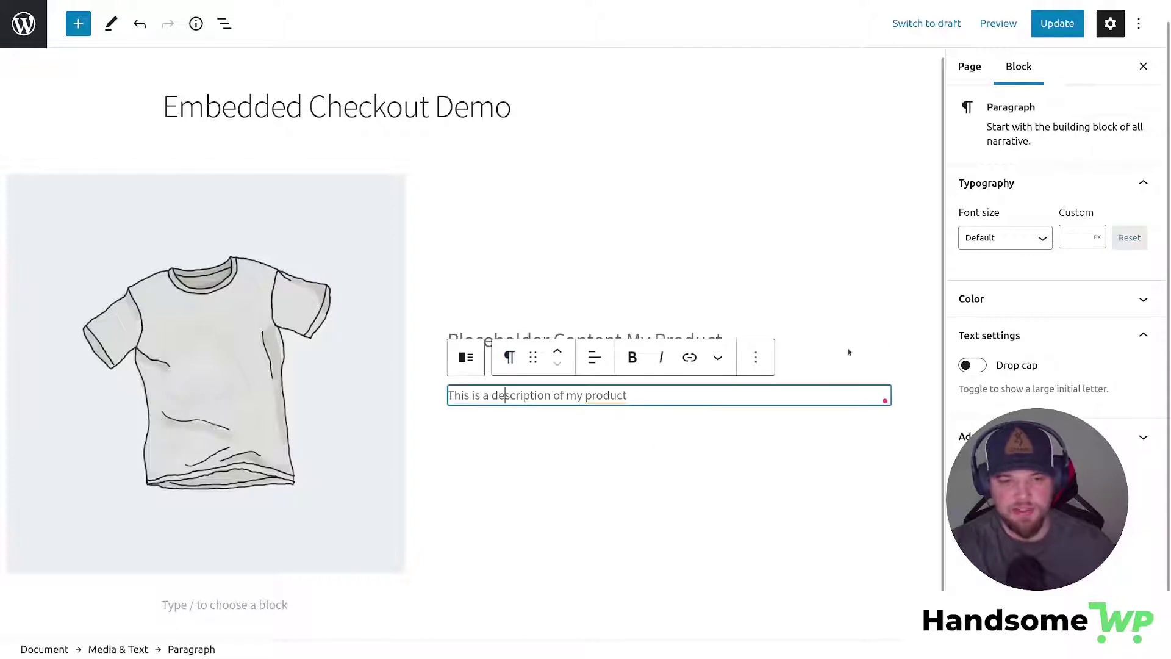
Step: Add a Shortcode block below the product and paste the checkout shortcode
left_click(262, 596)
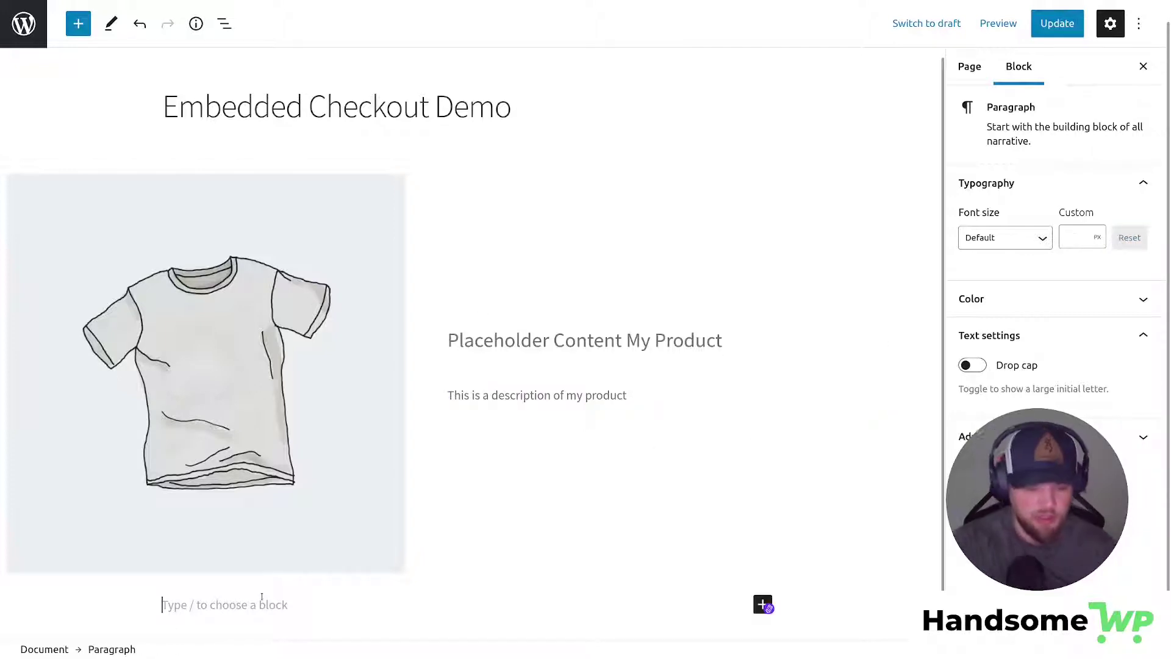
type("/shor")
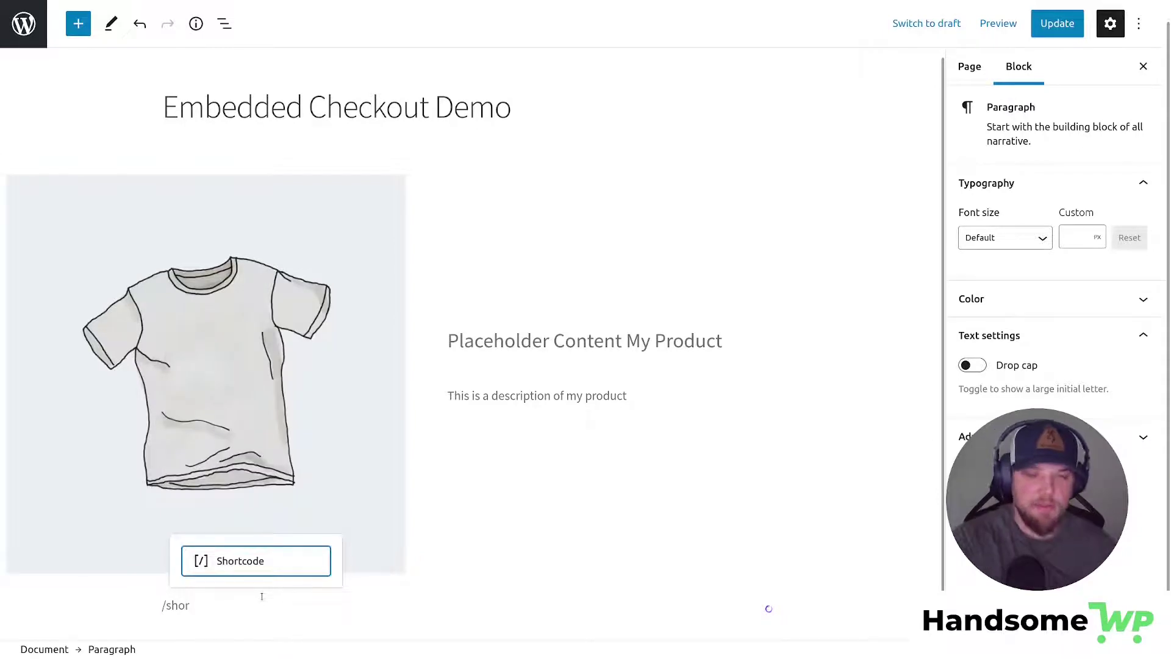
key("Return")
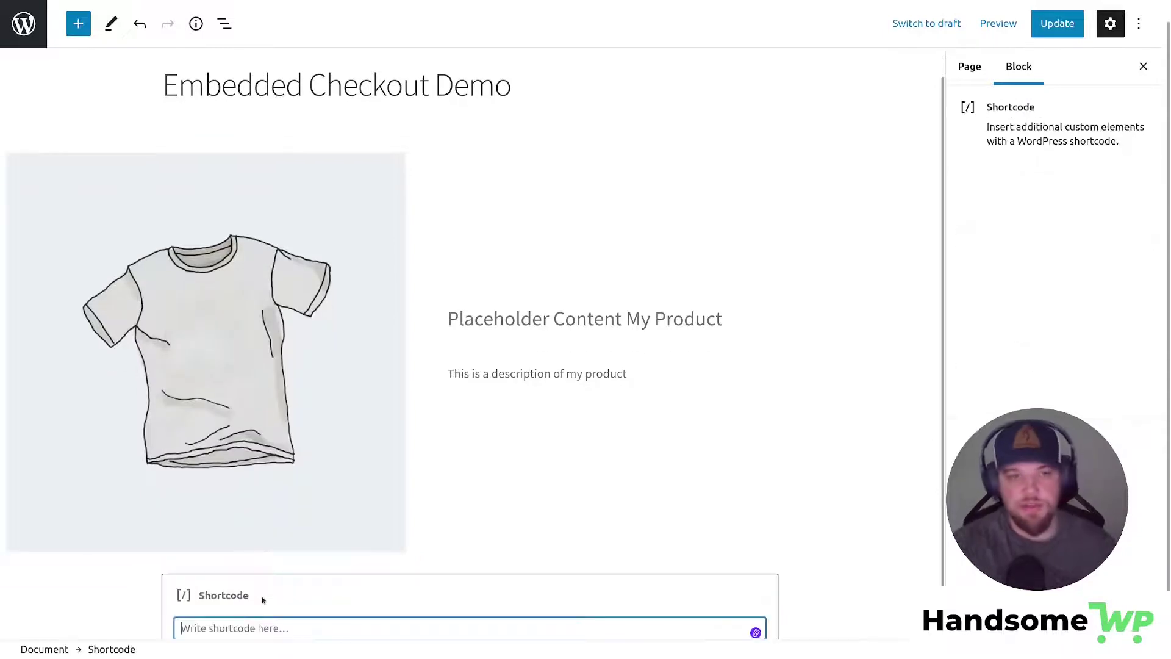
key("ctrl+v")
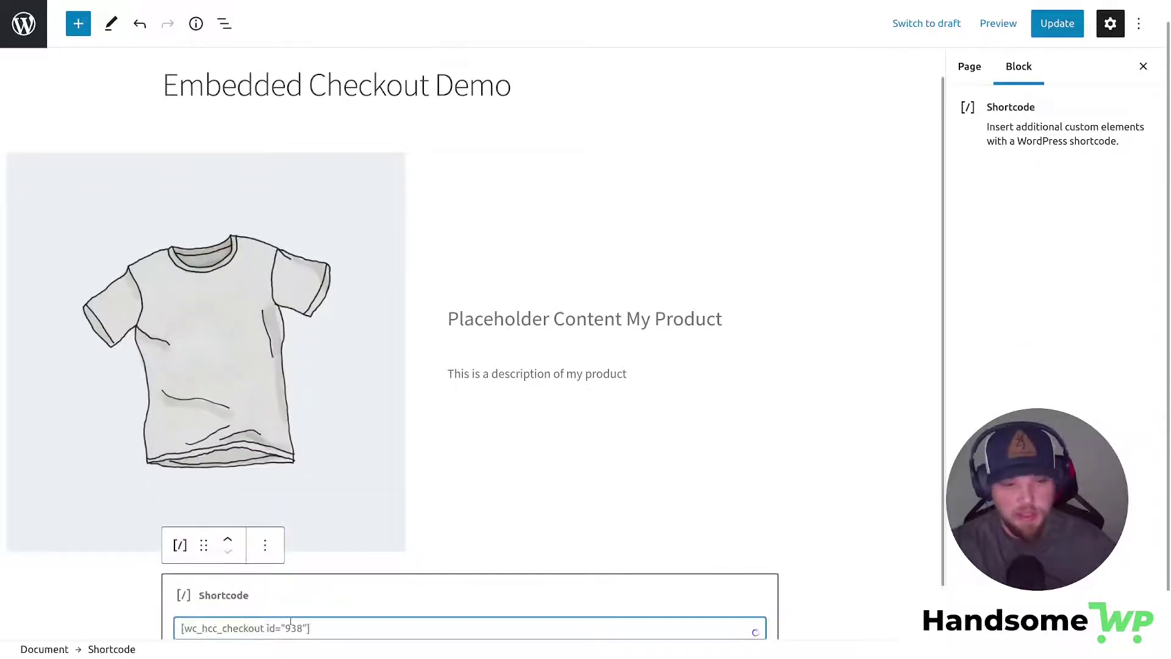
left_click(836, 496)
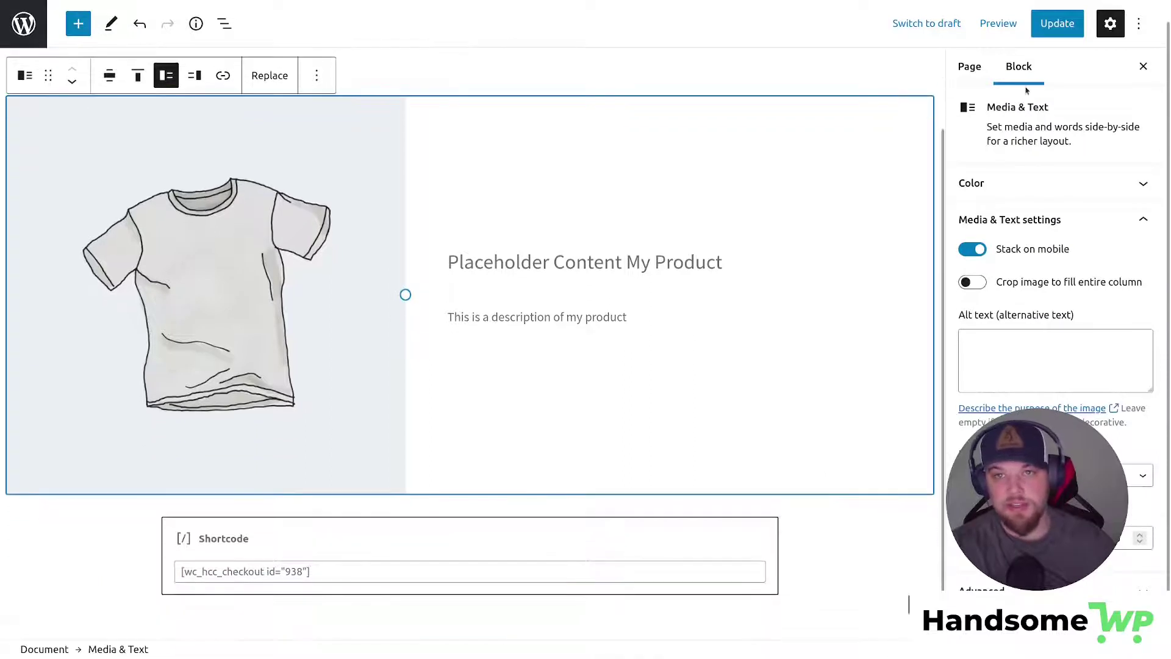
Step: Update the page and preview it in a new tab
left_click(1057, 23)
scroll(602, 250, "down", 1)
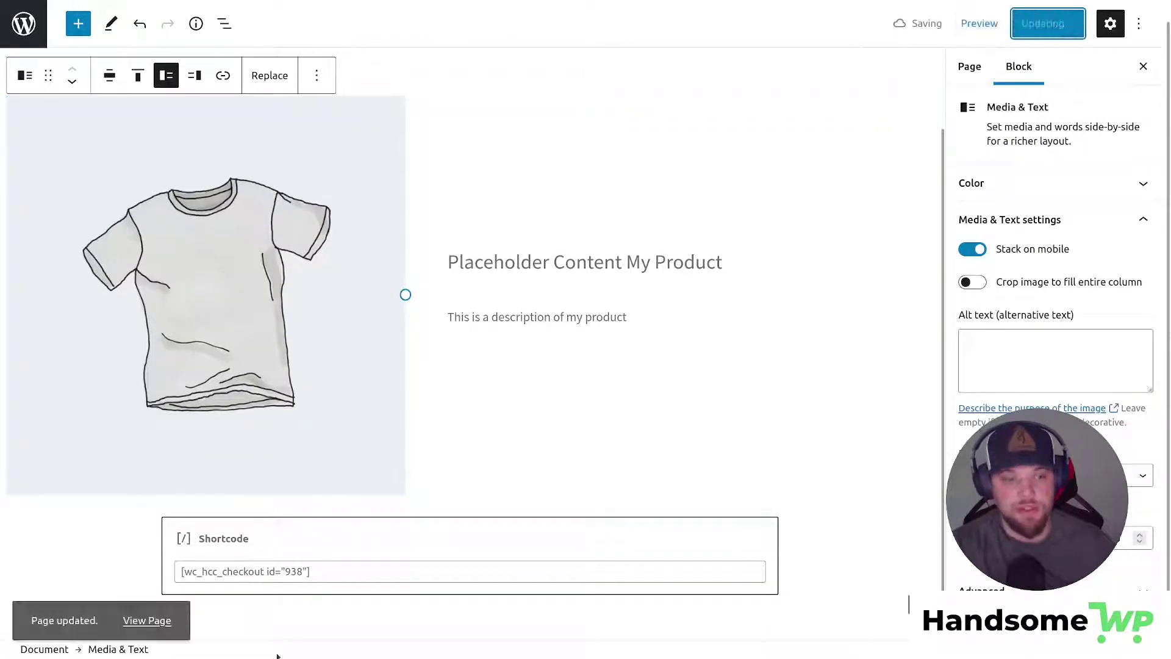
scroll(735, 321, "up", 2)
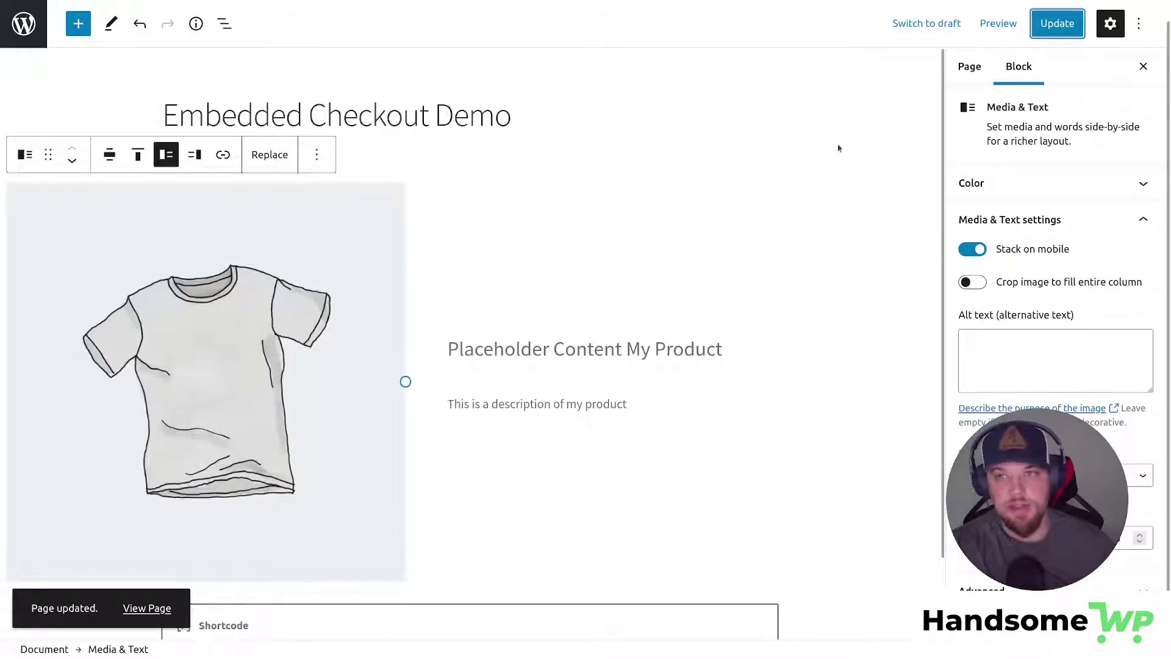
left_click(998, 24)
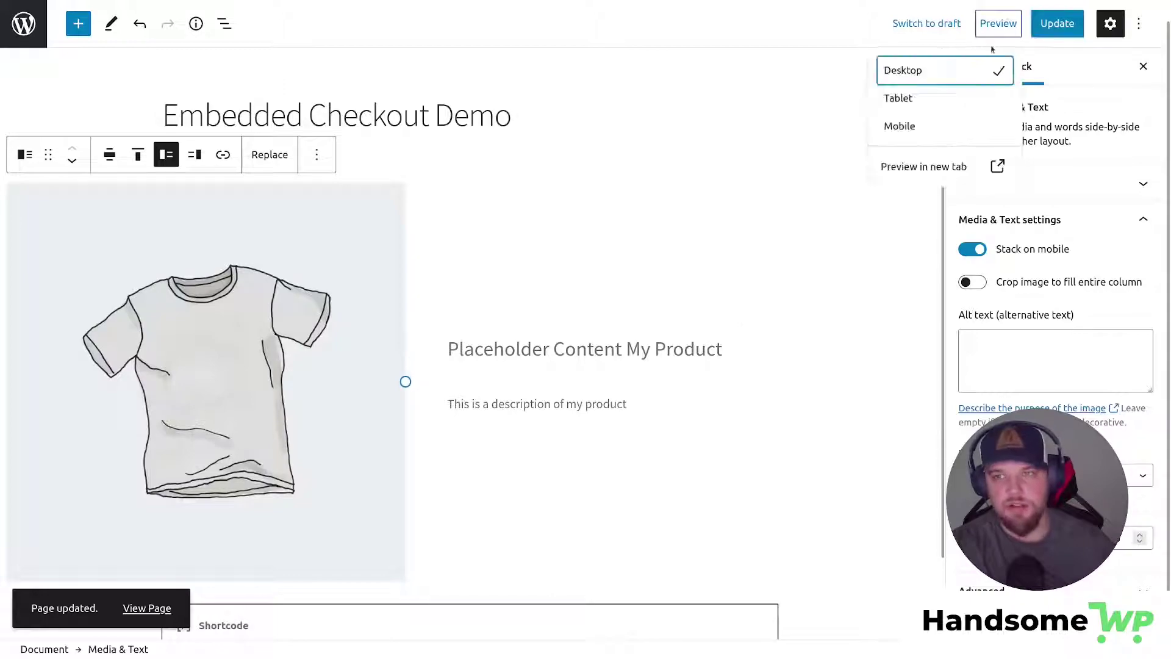
left_click(923, 168)
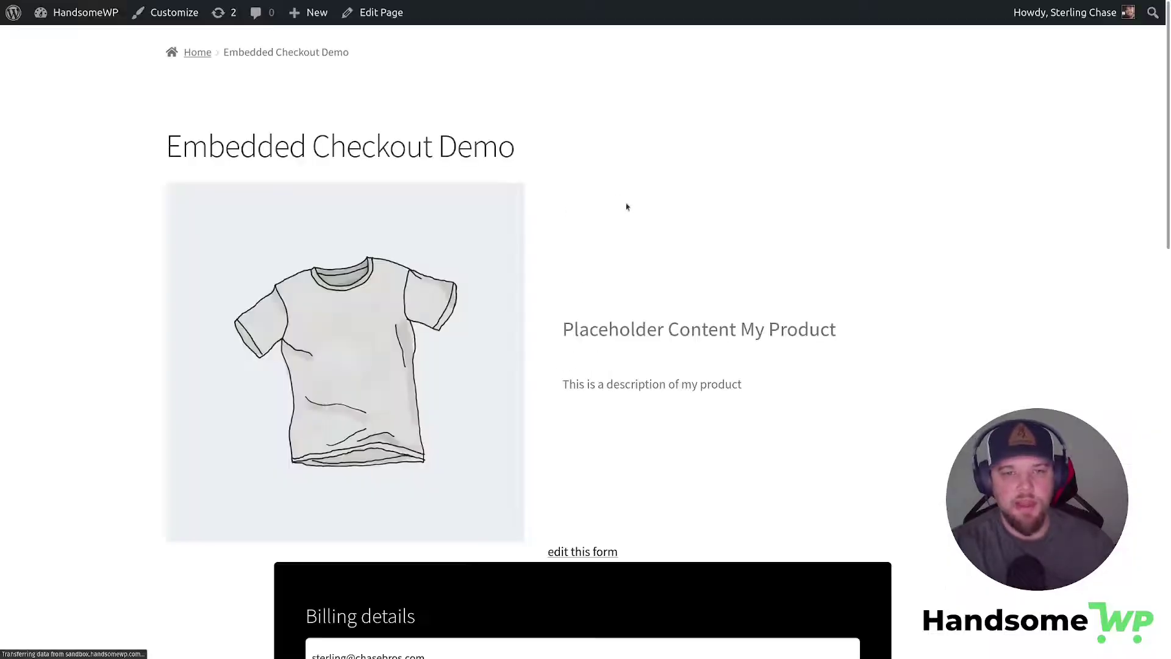
Step: Check the preview's checkout down to the Place order button and $35.00 total, then return to the admin tab
scroll(638, 188, "down", 5)
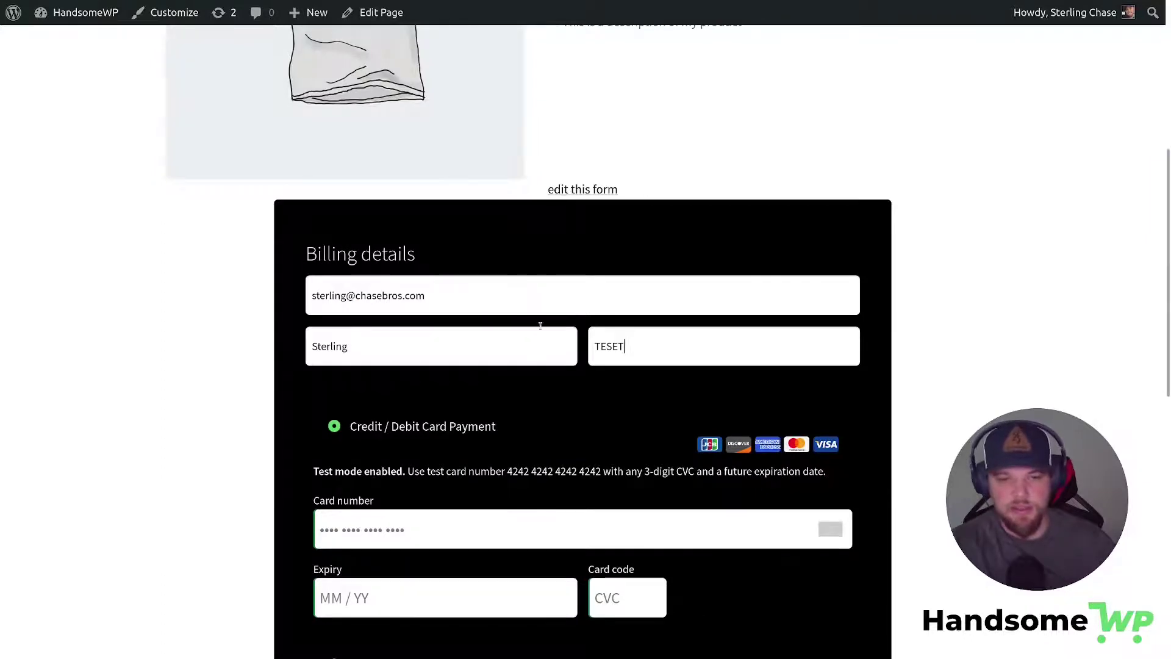
scroll(541, 305, "down", 6)
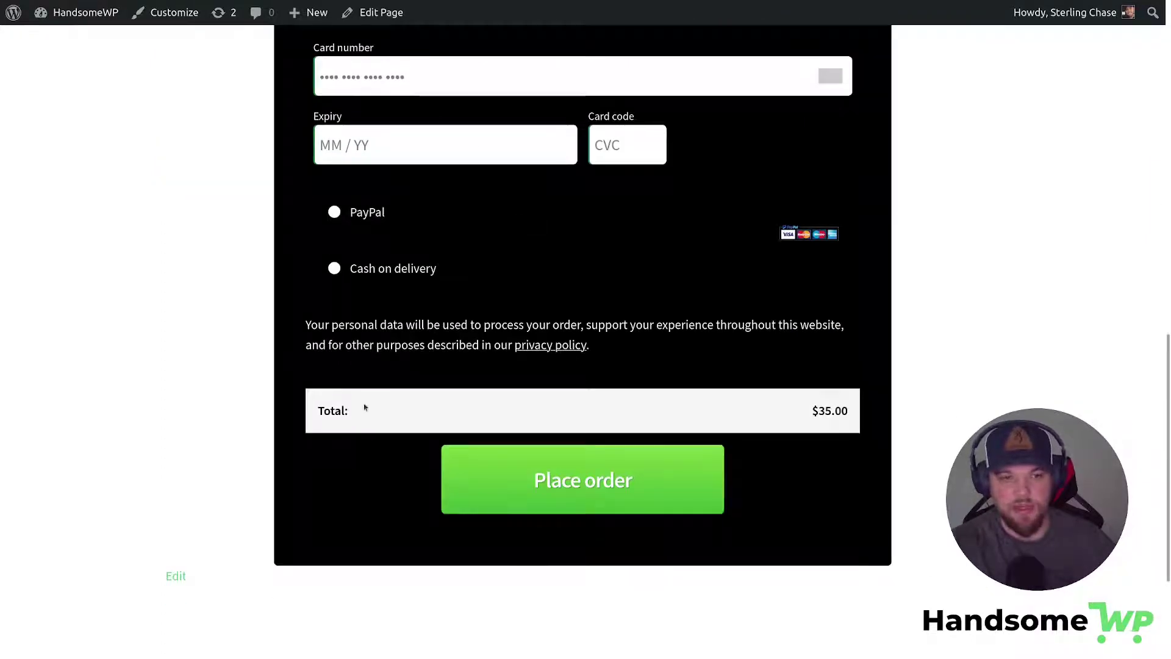
scroll(476, 408, "up", 6)
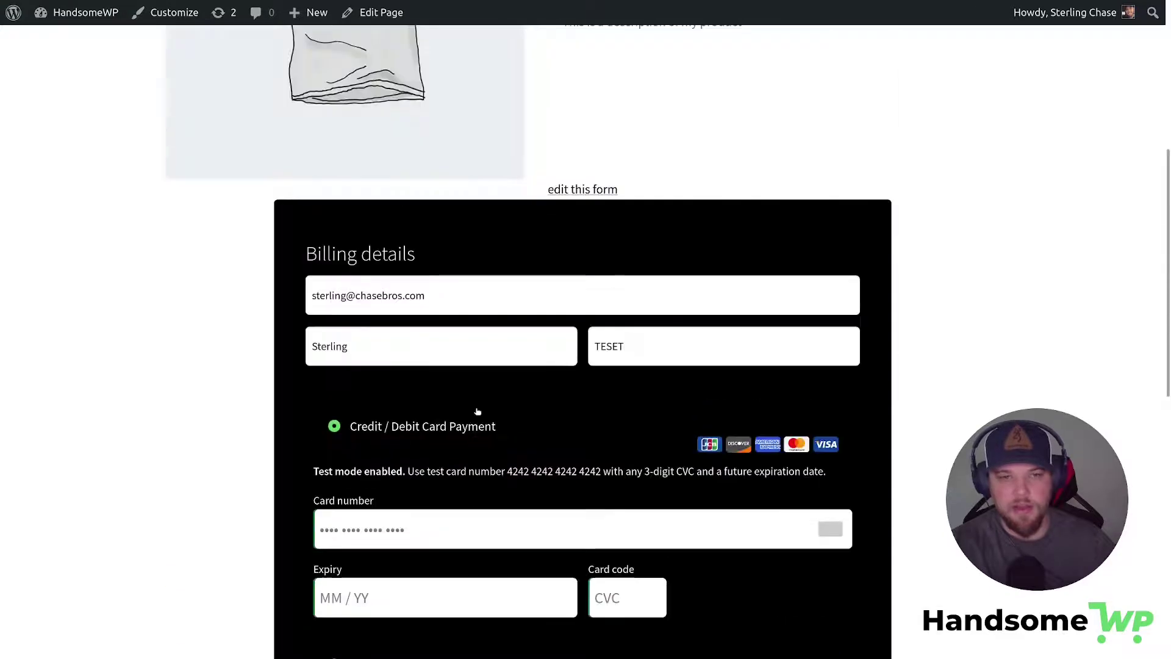
scroll(477, 406, "down", 5)
scroll(477, 406, "up", 6)
left_click(356, 10)
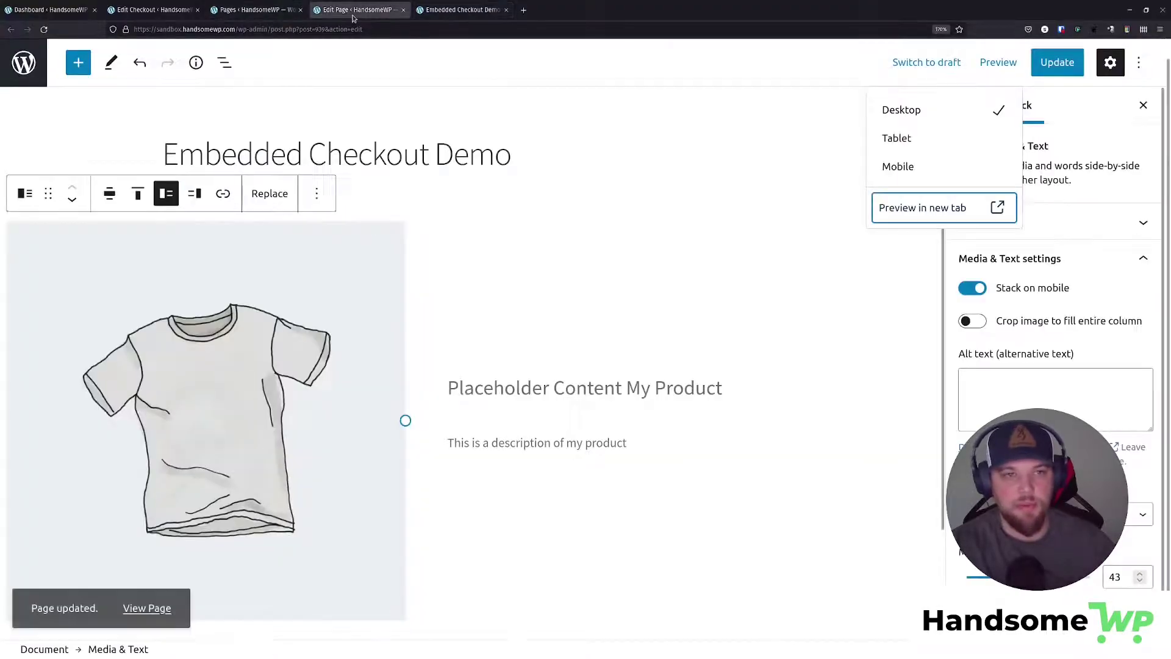
Step: Review the checkout's Form Layout, Order Bump and Embed Form Settings sections
left_click(234, 10)
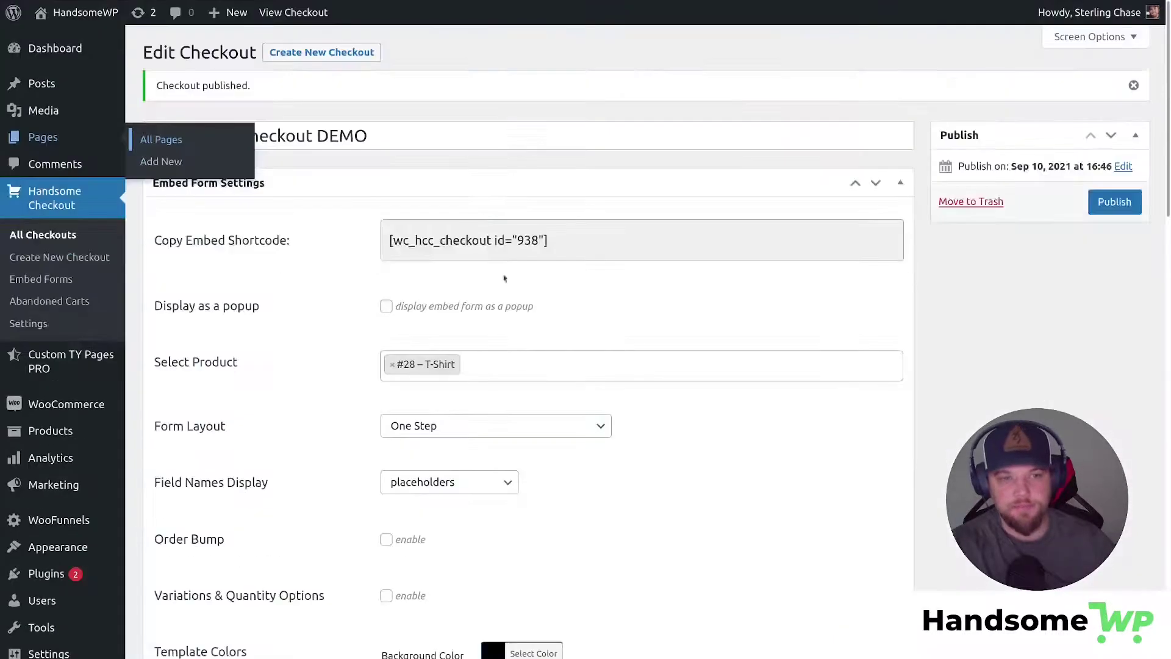
scroll(505, 280, "down", 8)
scroll(505, 280, "up", 3)
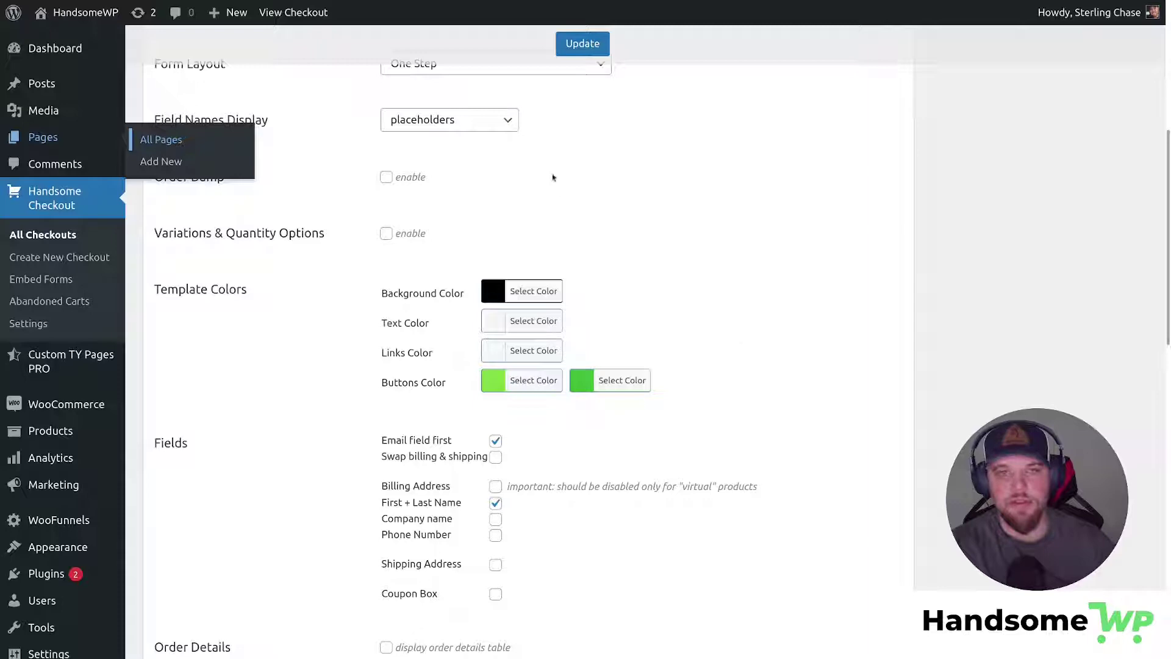
scroll(552, 178, "up", 3)
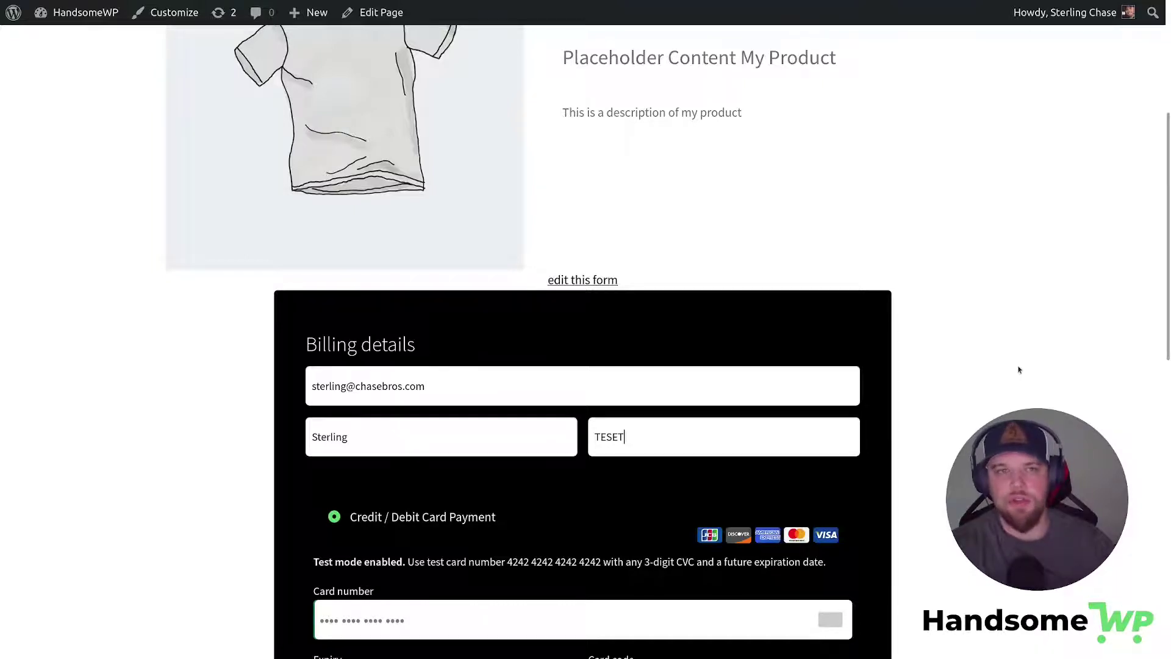
scroll(967, 247, "down", 9)
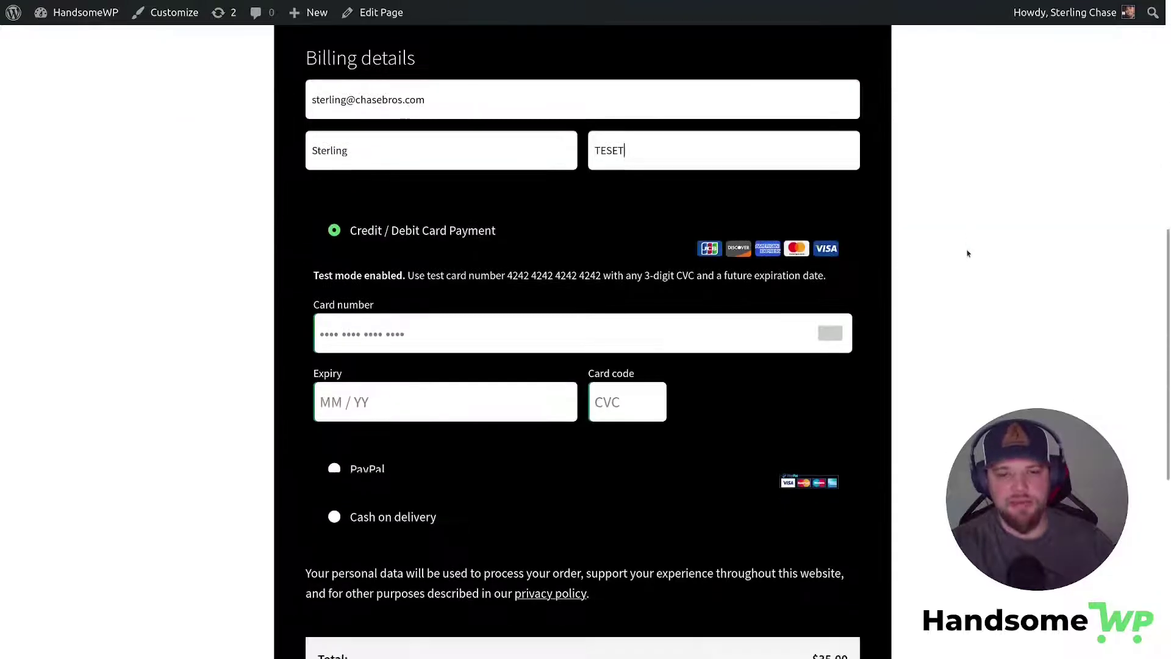
scroll(954, 270, "up", 12)
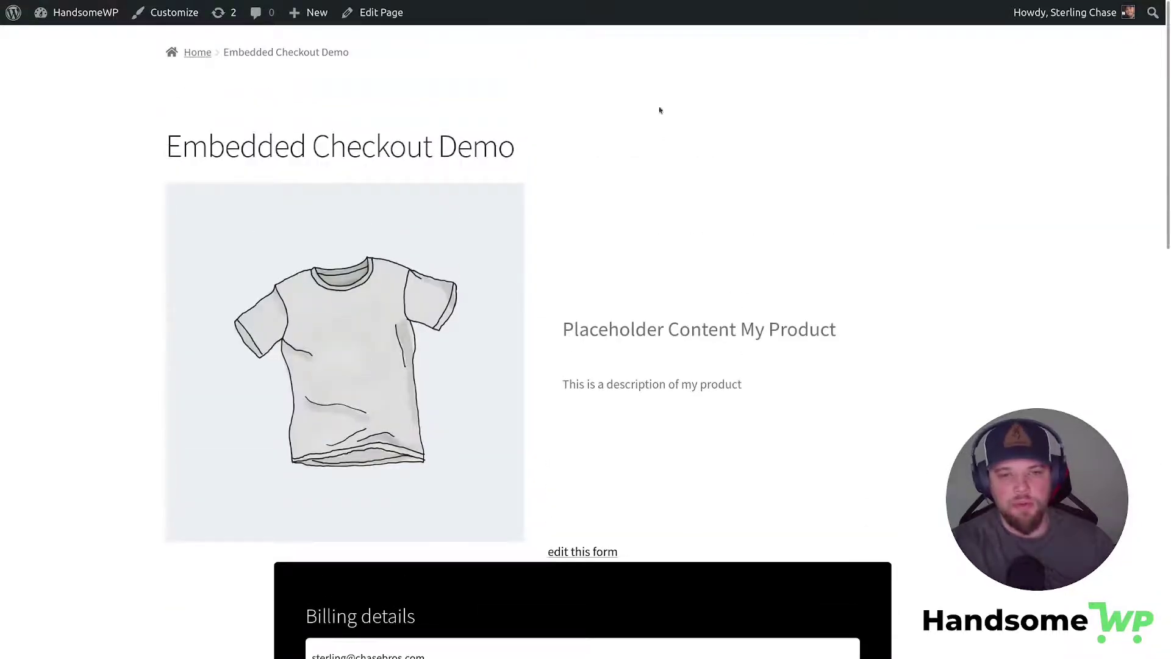
scroll(816, 306, "down", 10)
scroll(923, 257, "up", 7)
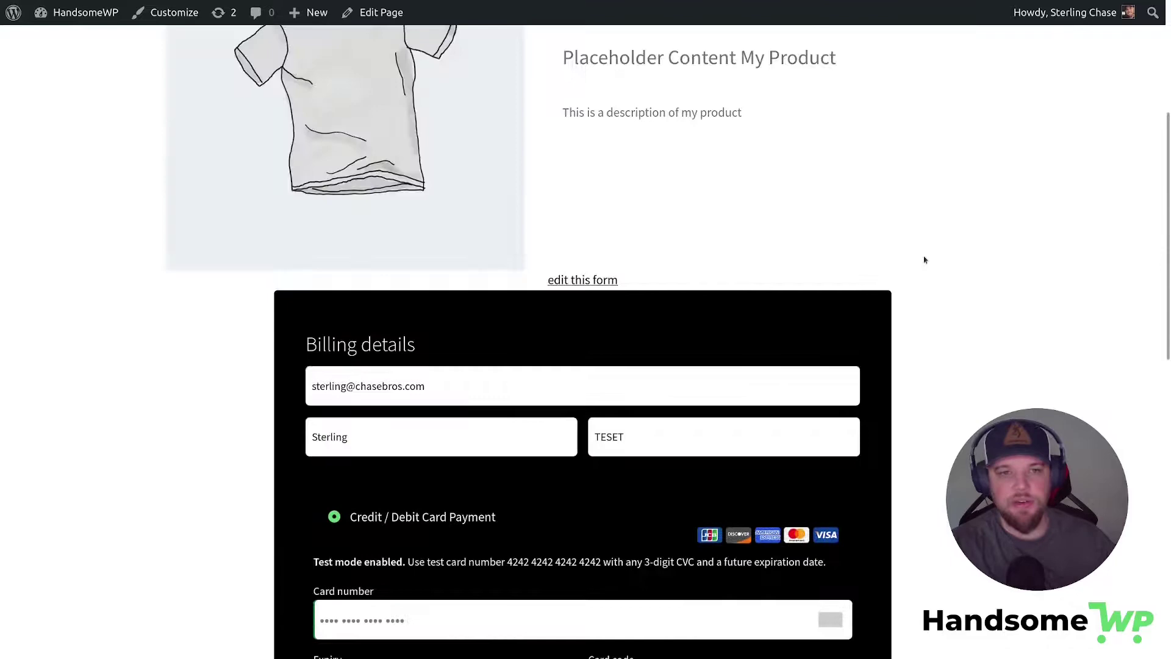
scroll(927, 256, "up", 5)
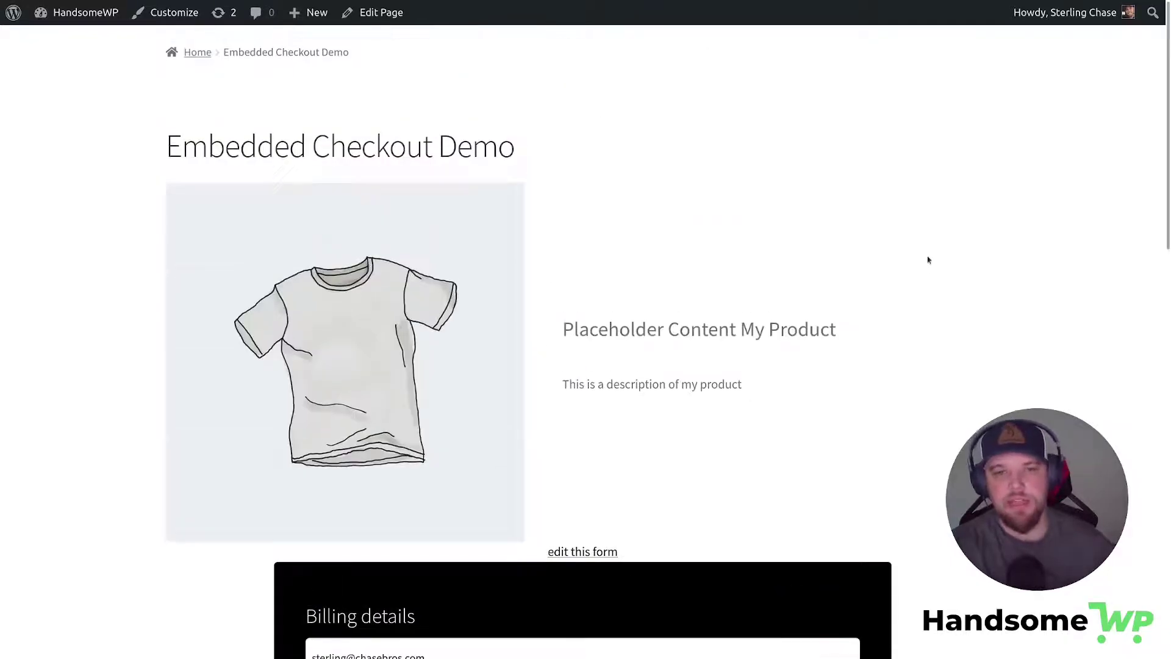
scroll(881, 261, "down", 8)
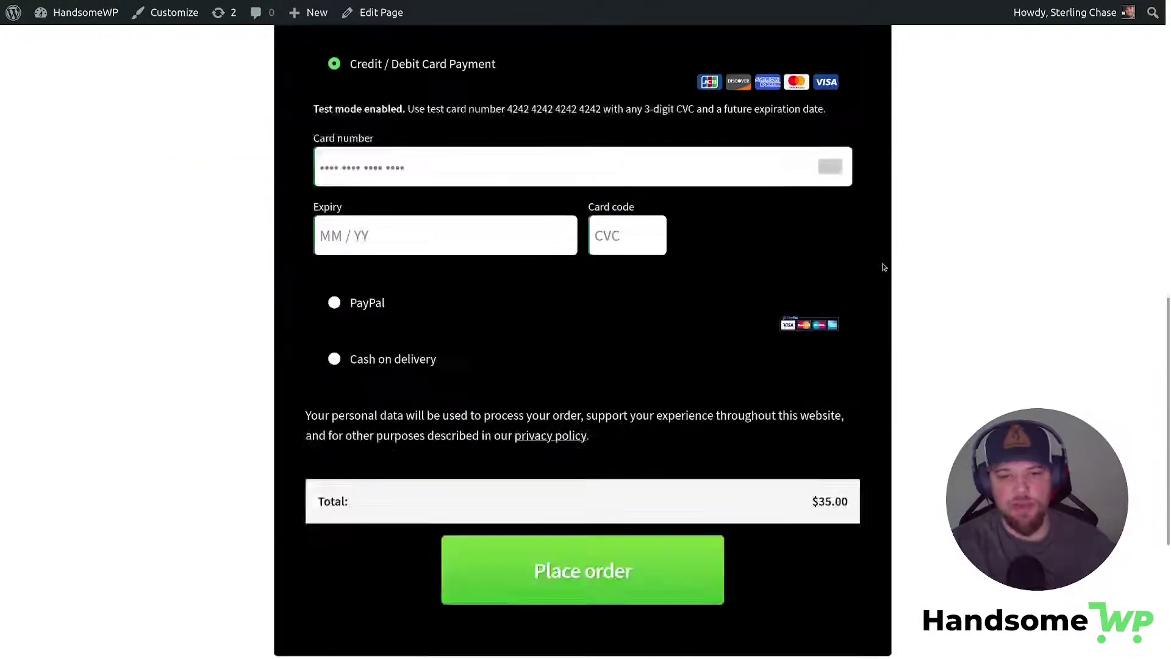
scroll(818, 264, "up", 8)
Step: Enable 'display embed form as a popup' and publish the checkout
mouse_move(357, 3)
left_click(170, 9)
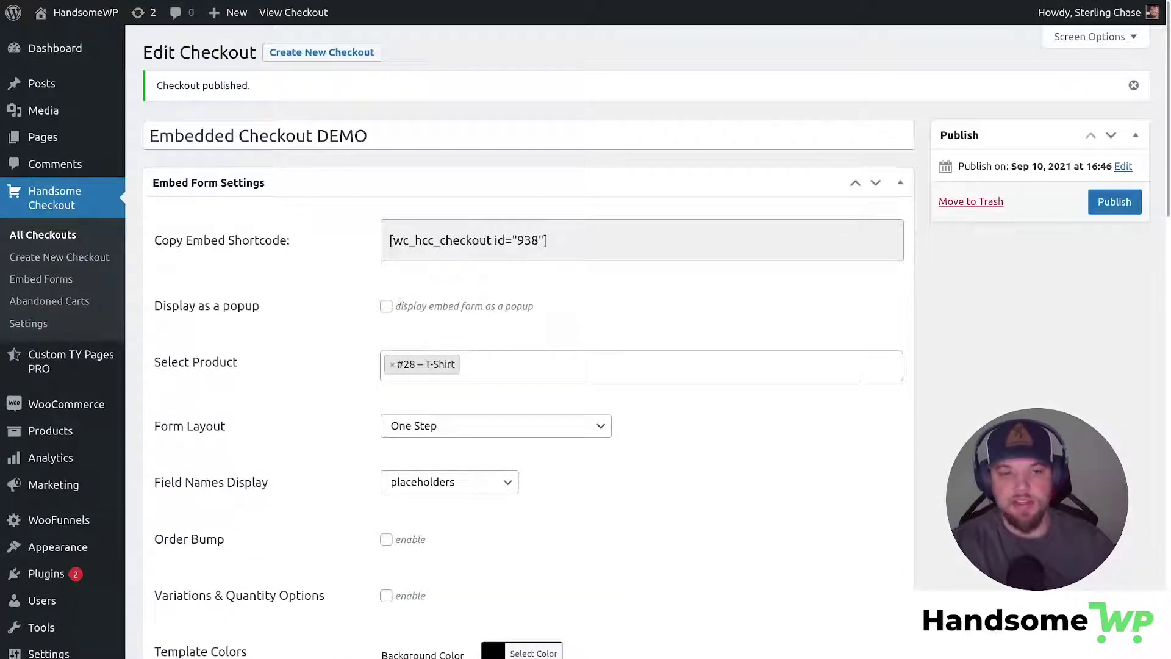
left_click_drag(530, 306, 393, 307)
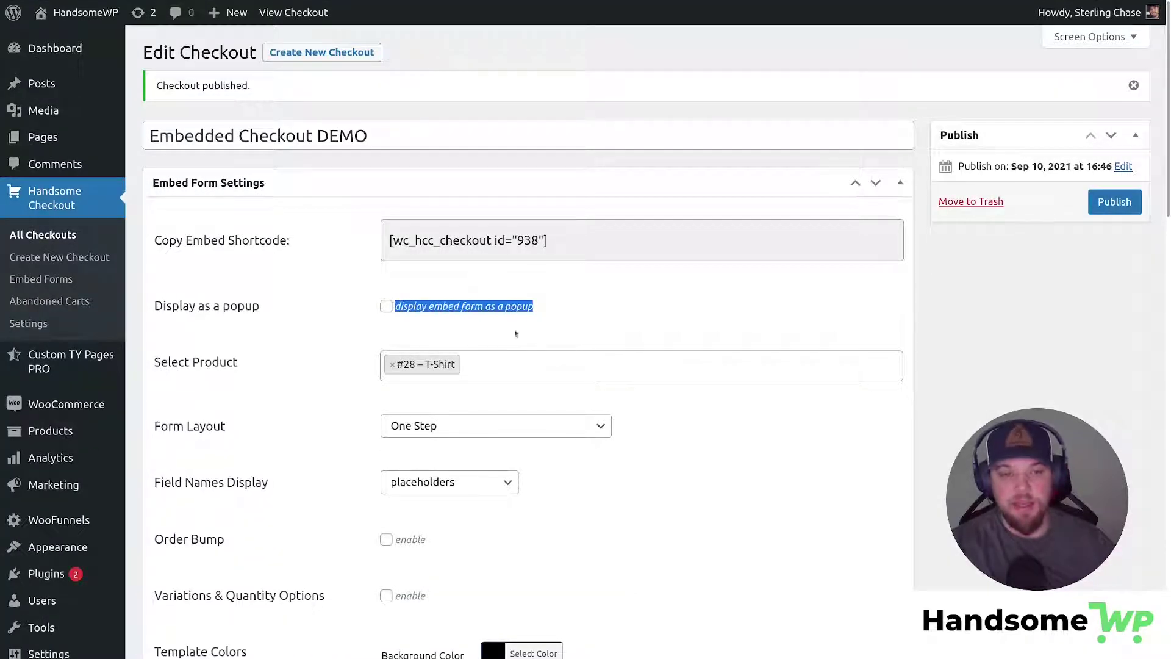
left_click(677, 315)
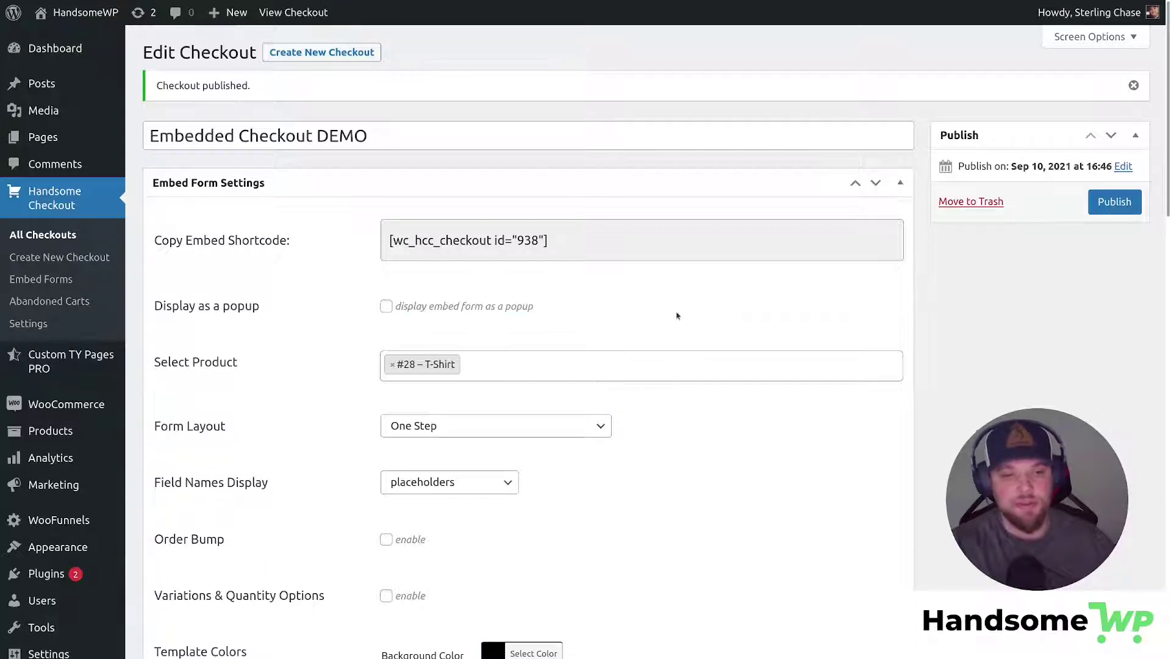
left_click(386, 307)
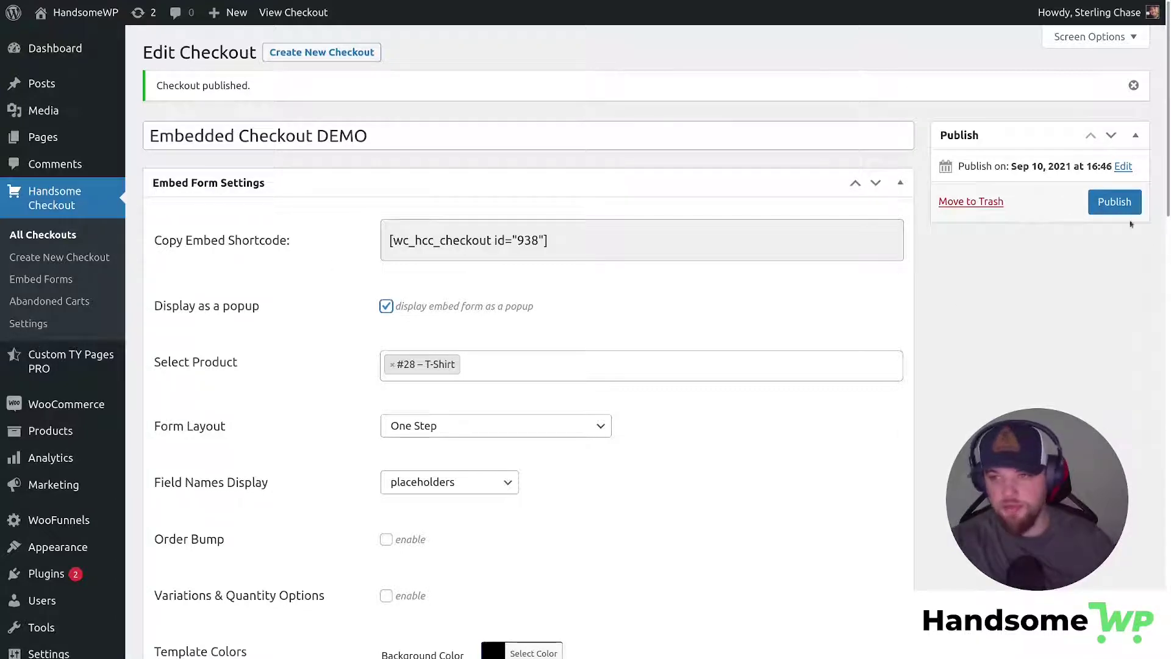
left_click(1114, 203)
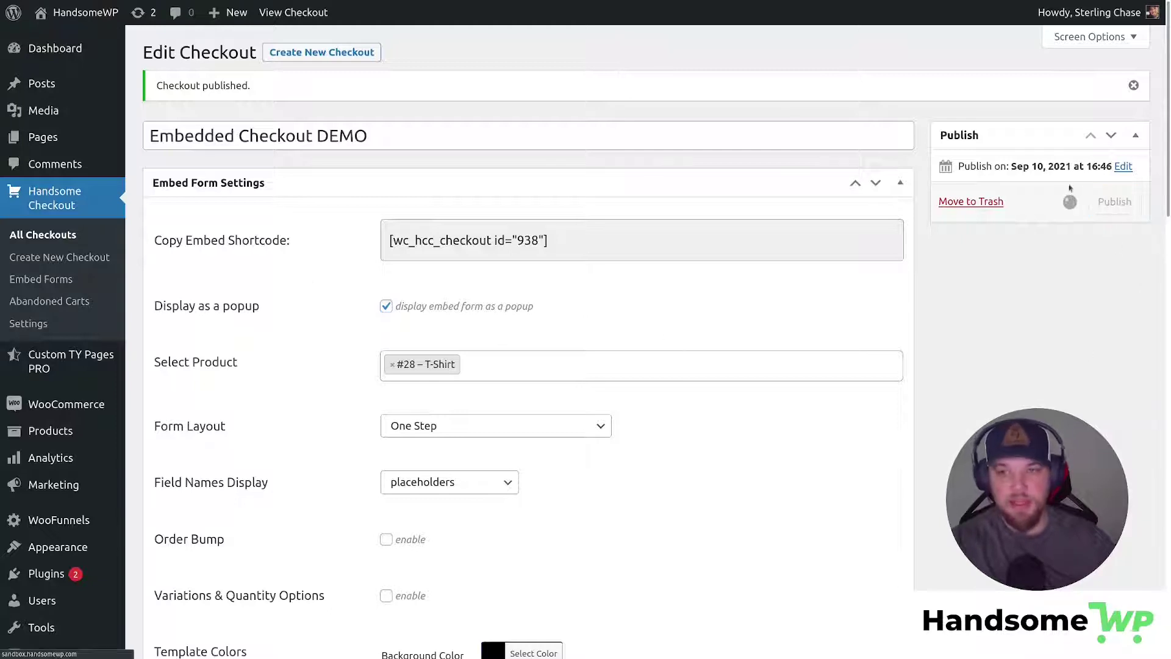
Step: Copy the updated embed shortcode and return to the demo page tab
left_click(543, 241)
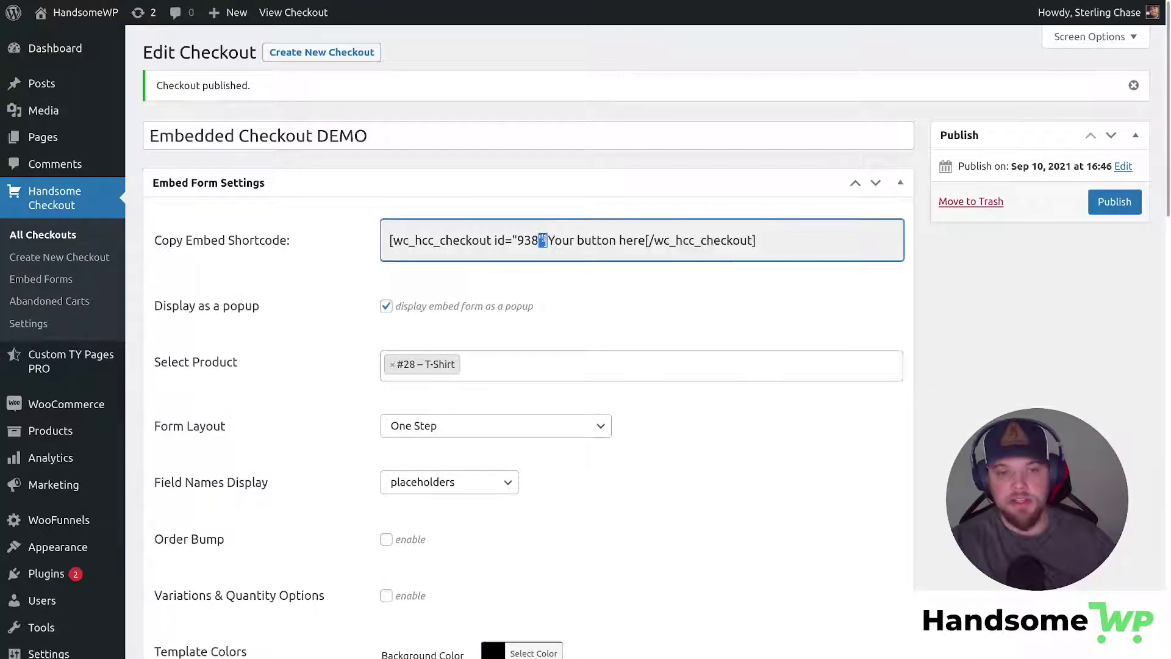
key("ctrl+a")
key("ctrl+c")
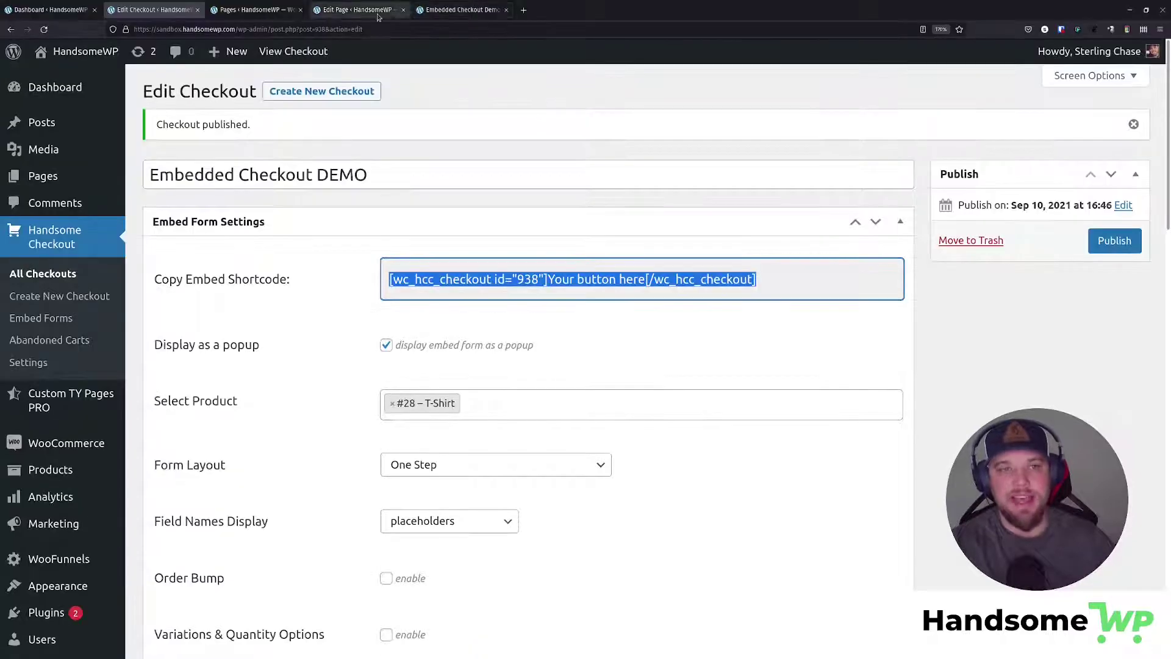
left_click(471, 15)
Step: Move the Shortcode block below the product description and paste in the popup shortcode
left_click(360, 9)
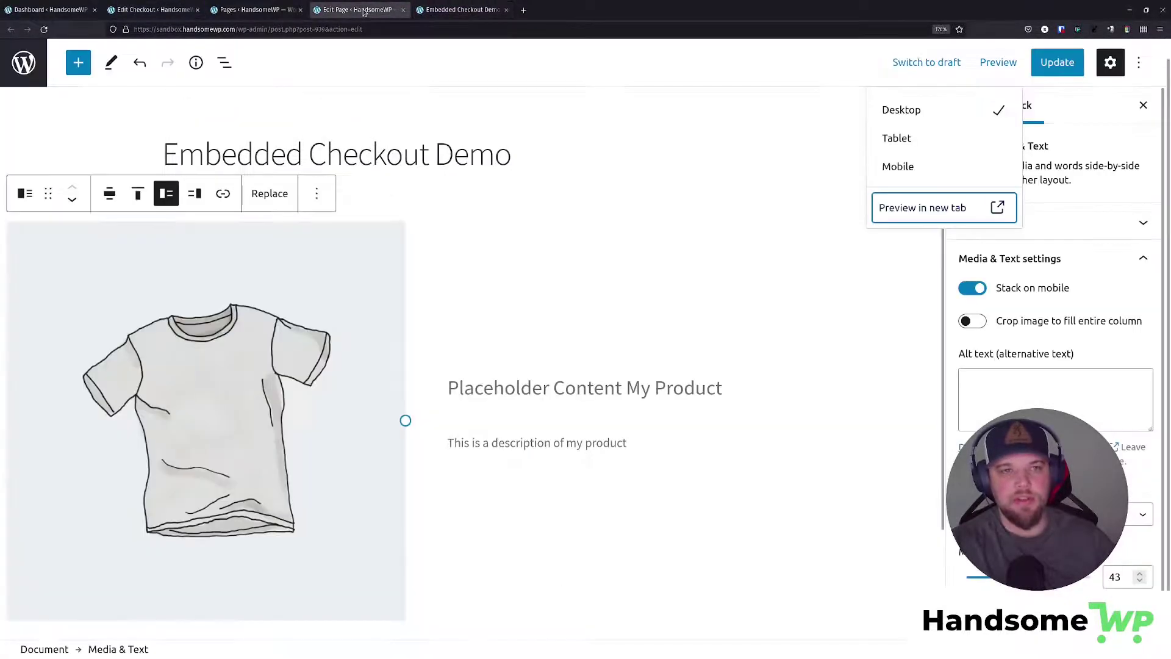
scroll(406, 381, "down", 2)
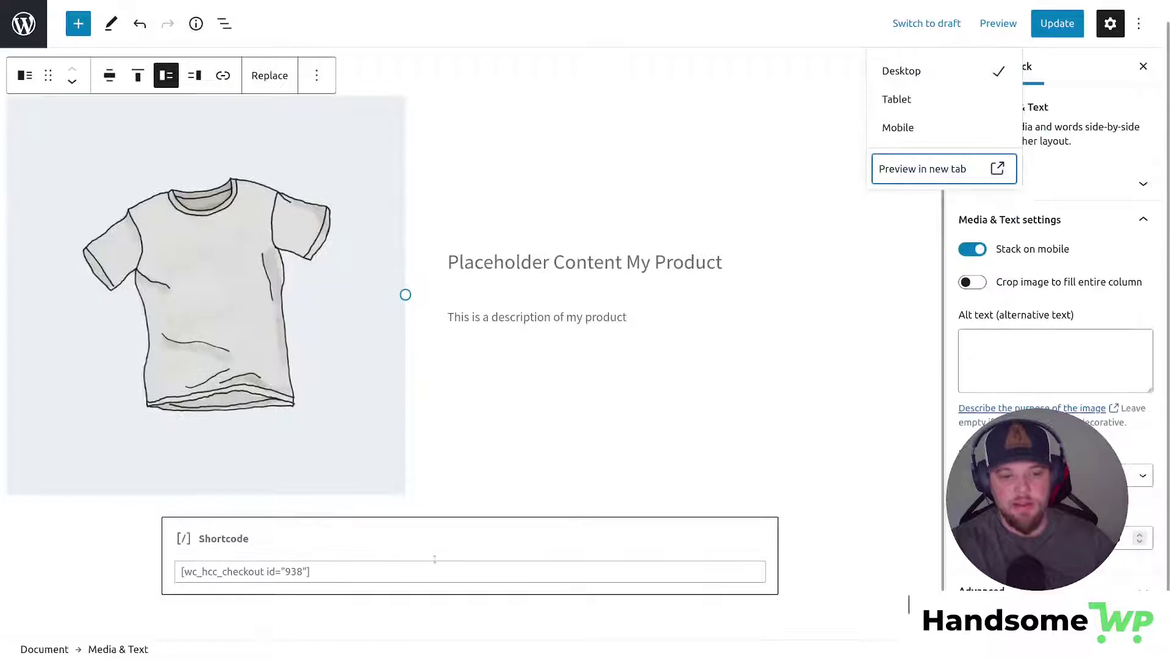
left_click(416, 531)
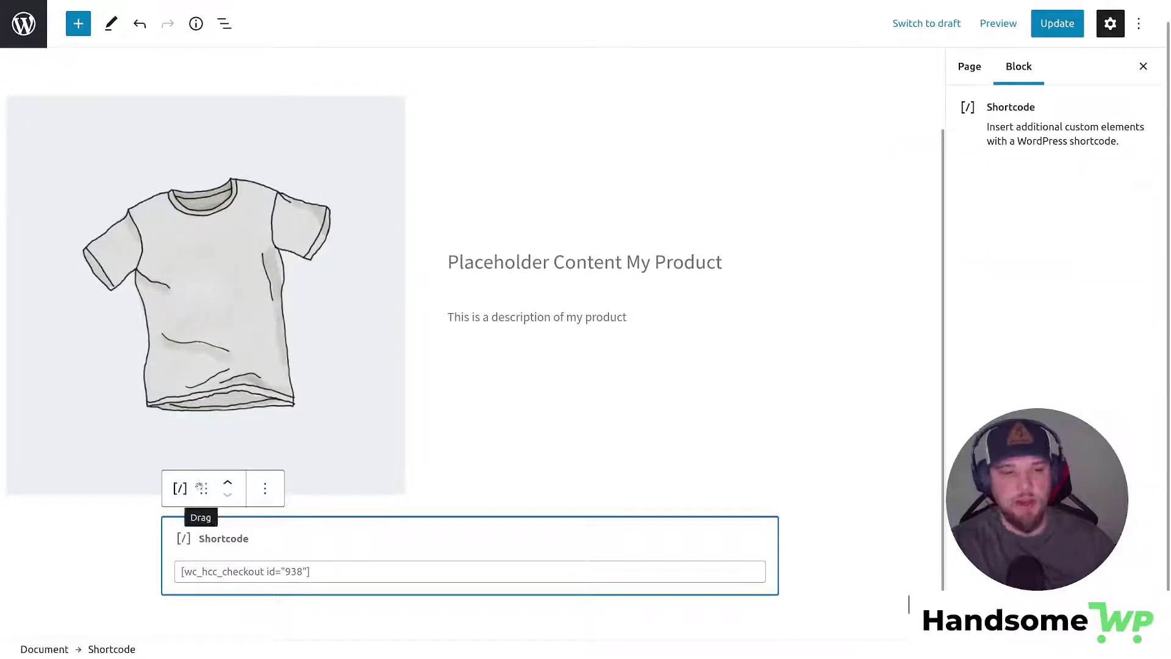
left_click_drag(203, 488, 521, 401)
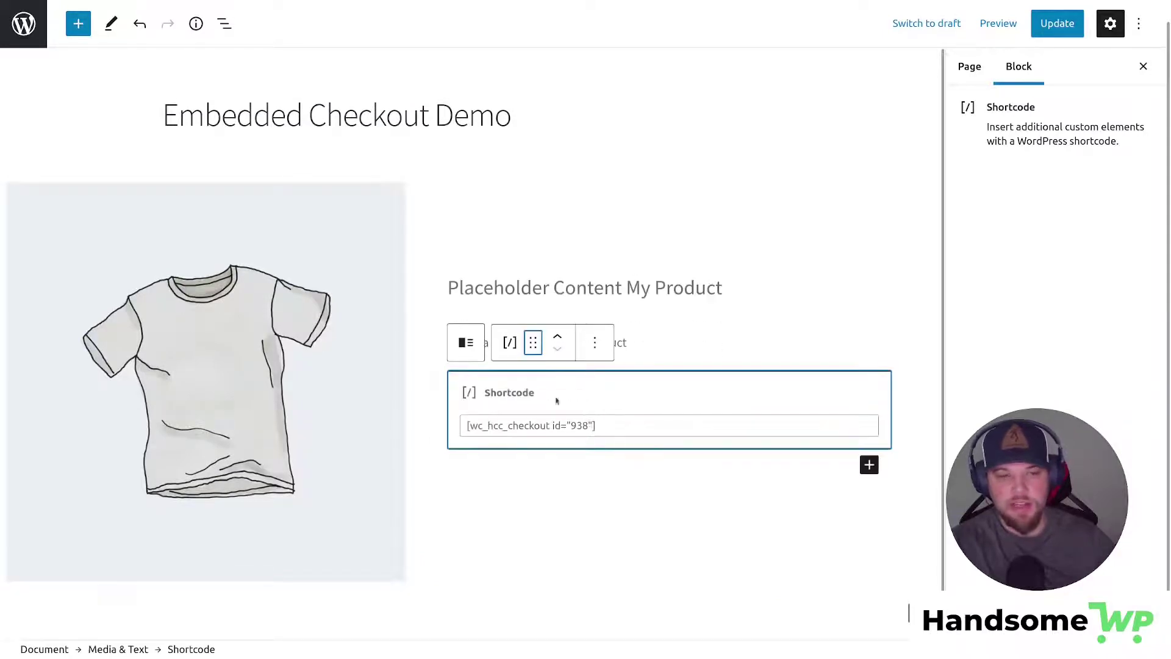
left_click_drag(609, 416, 434, 411)
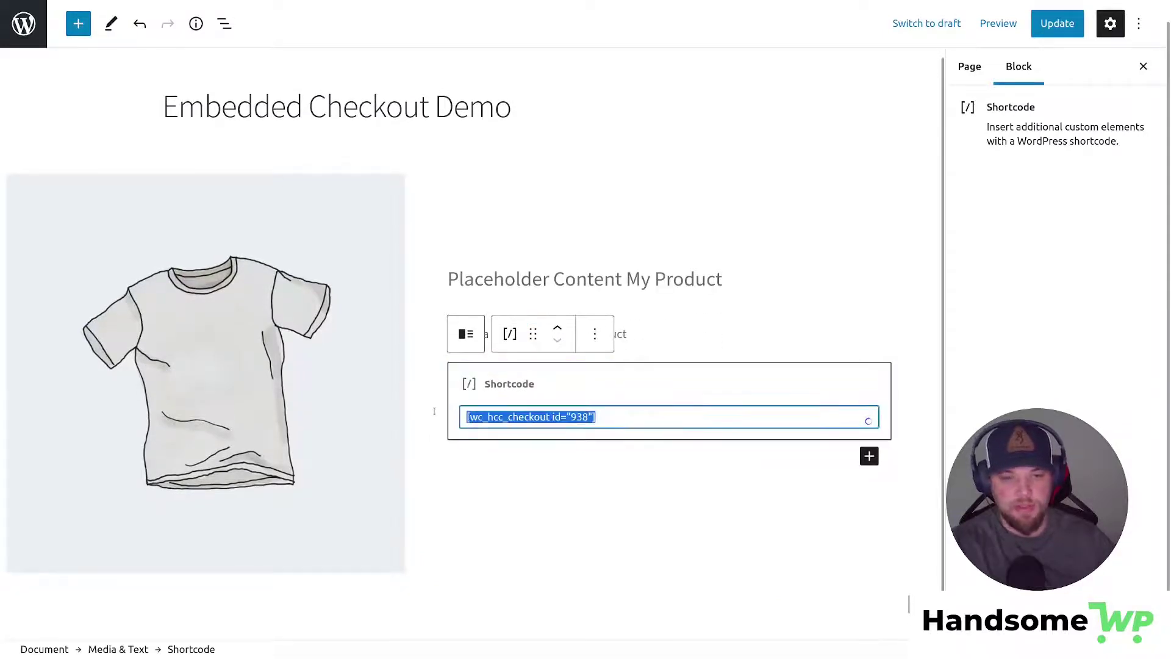
key("ctrl+v")
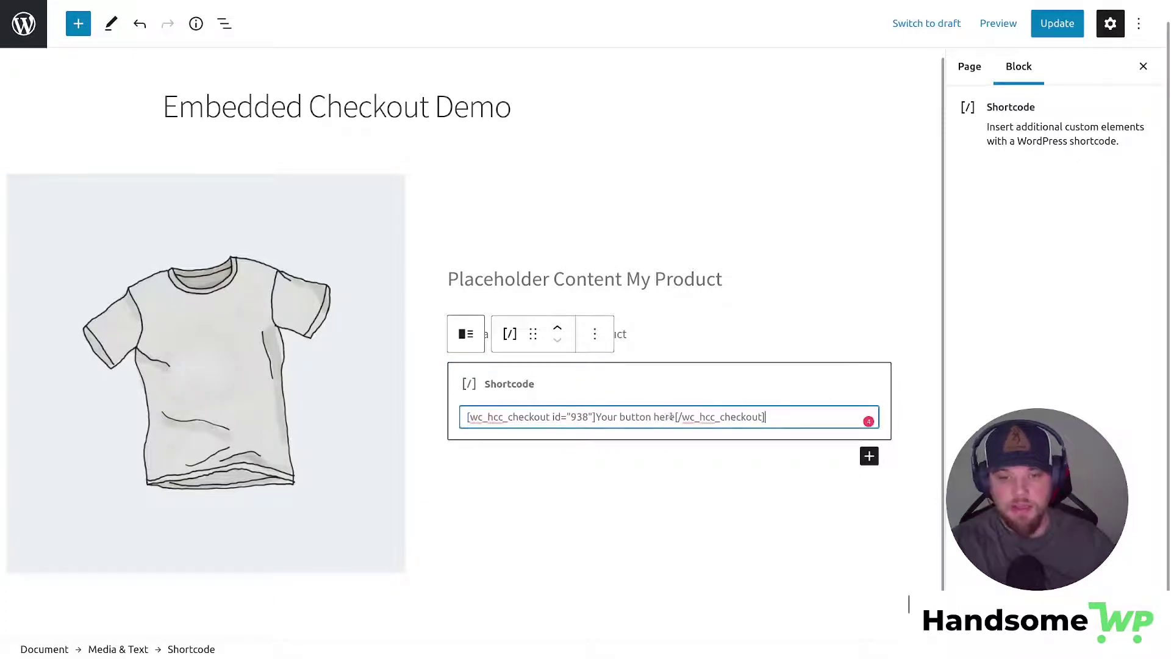
Step: Replace 'Your button here' with <button>Puchase Now!</button> and update the page
left_click_drag(675, 416, 595, 417)
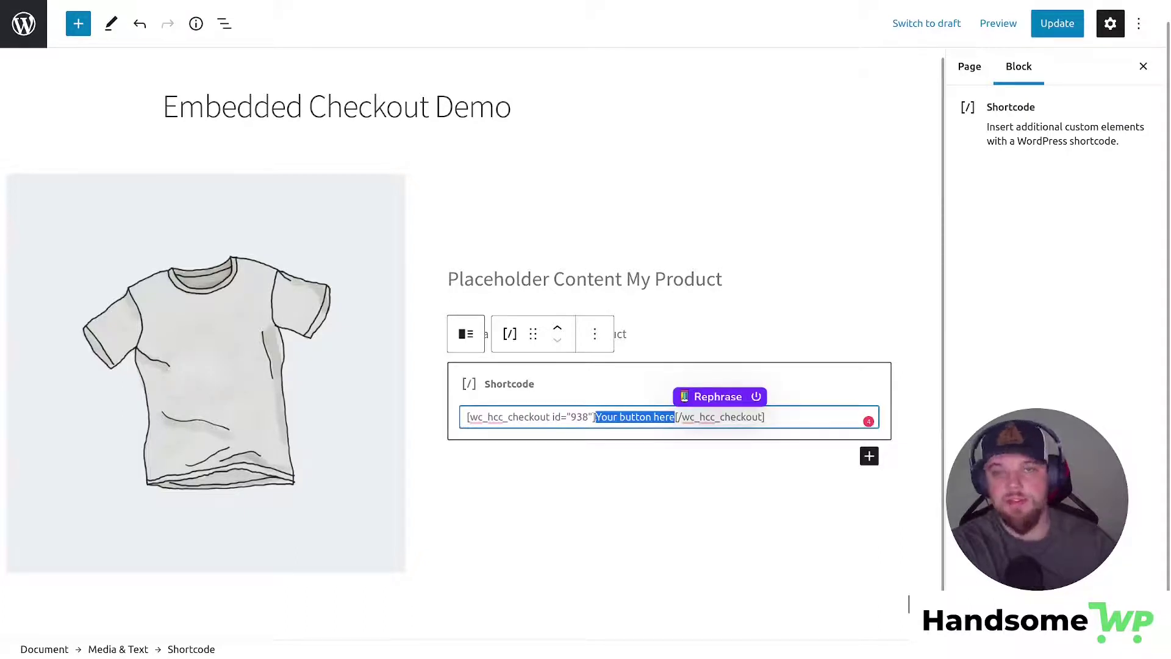
type("<")
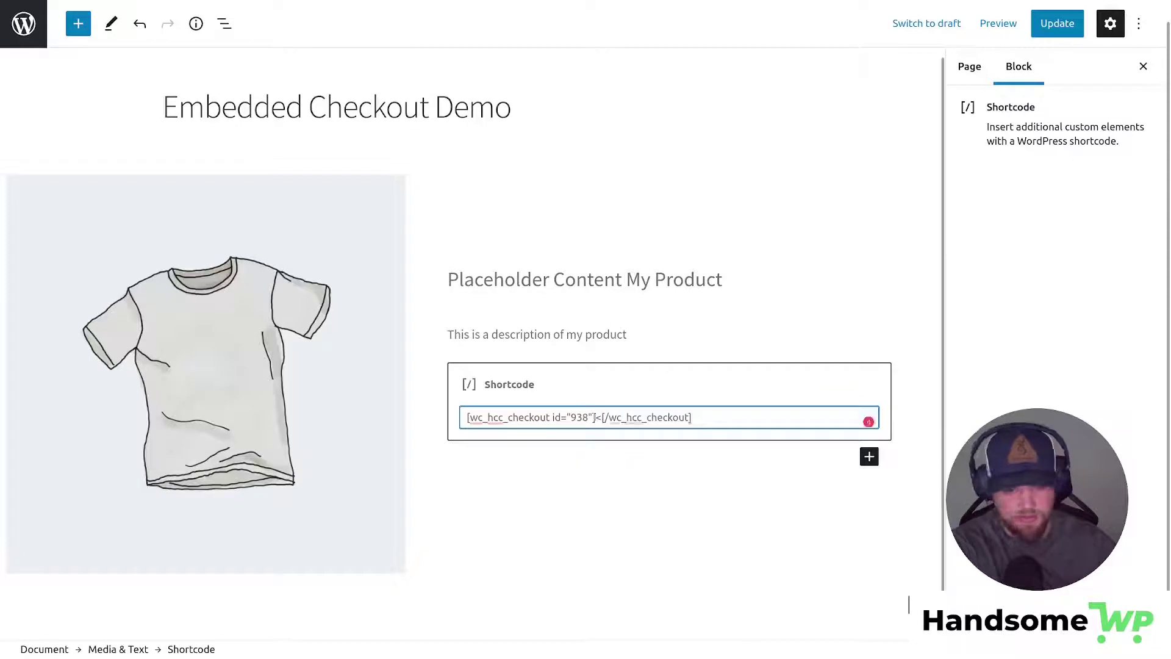
type("button")
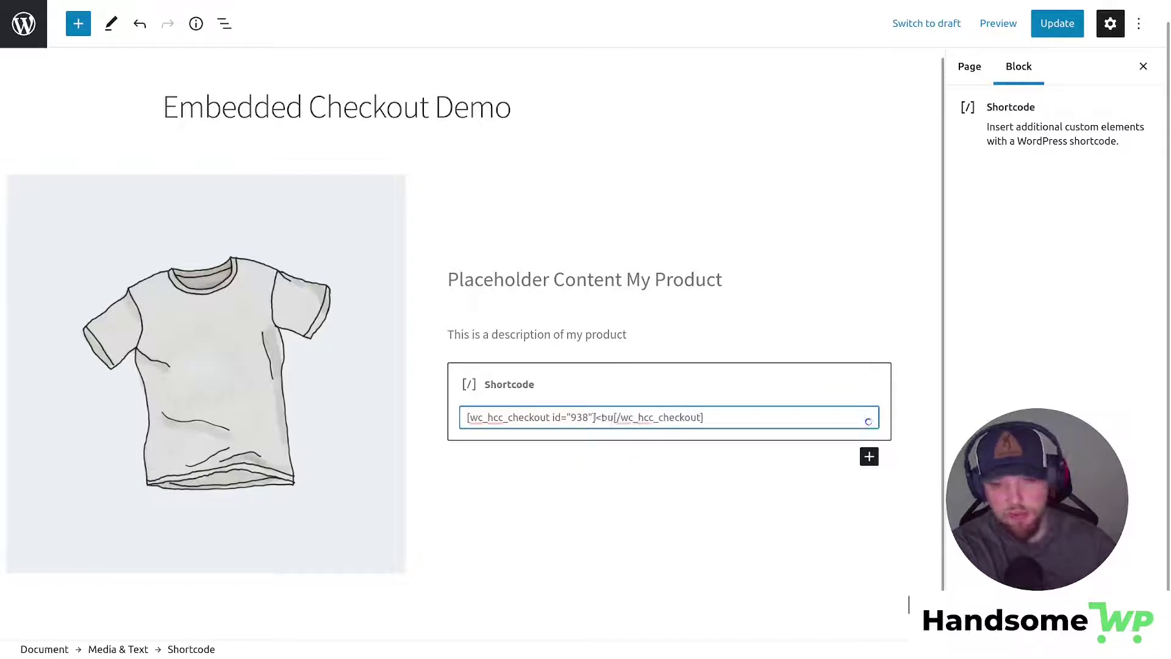
type(">")
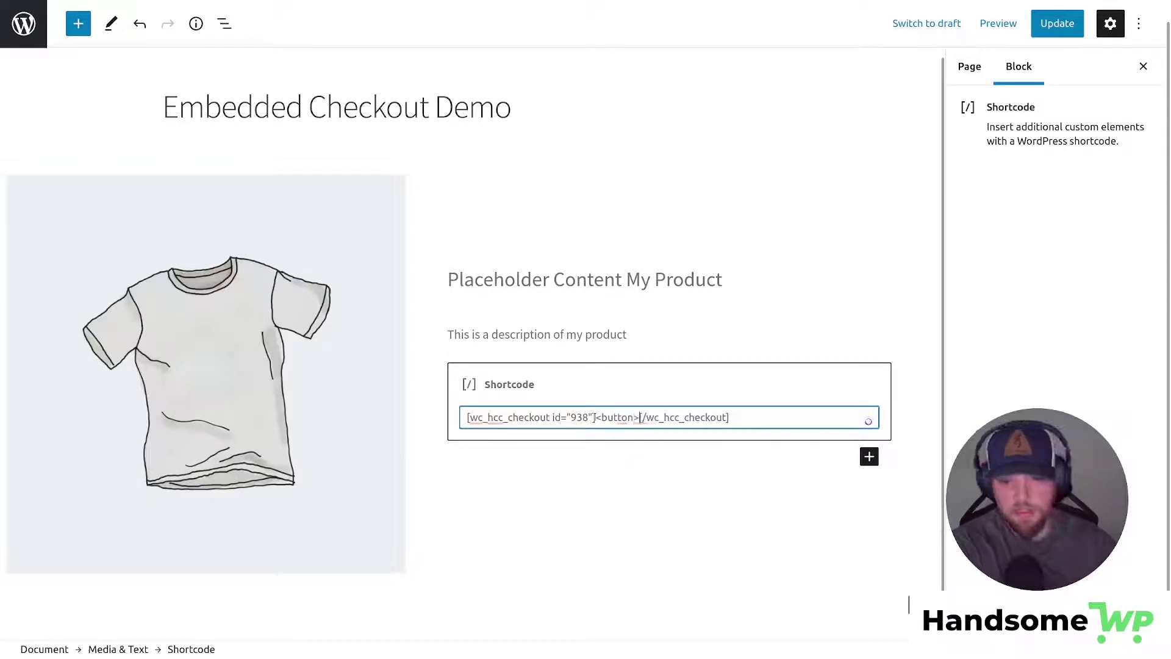
type("<")
type("/b")
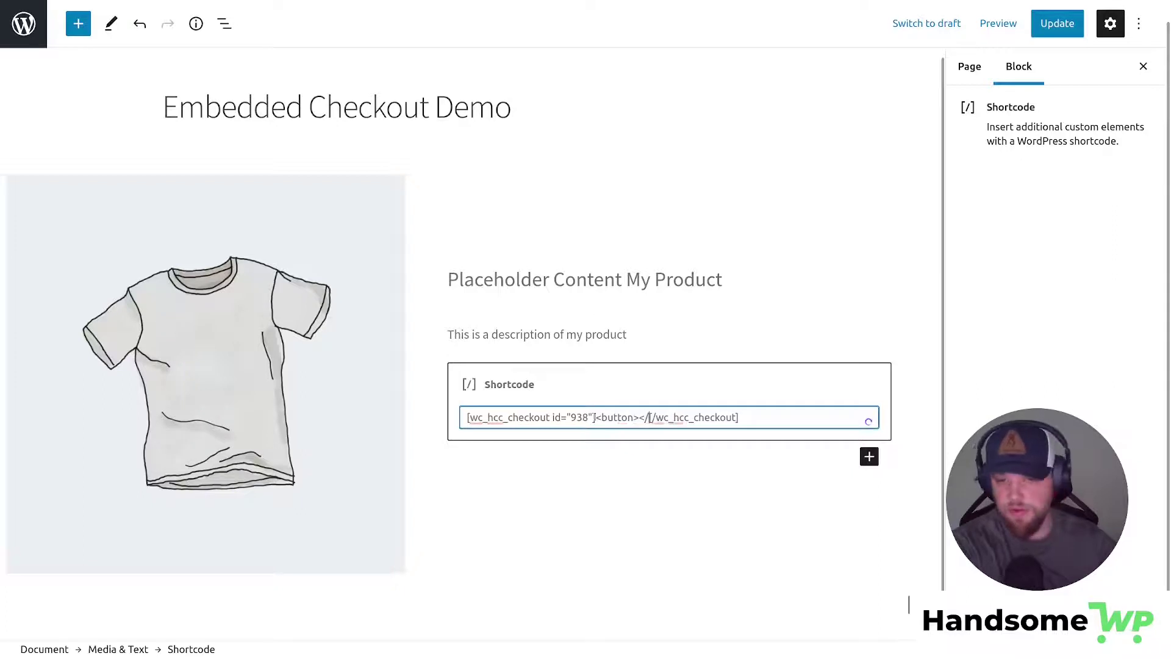
type("utton>")
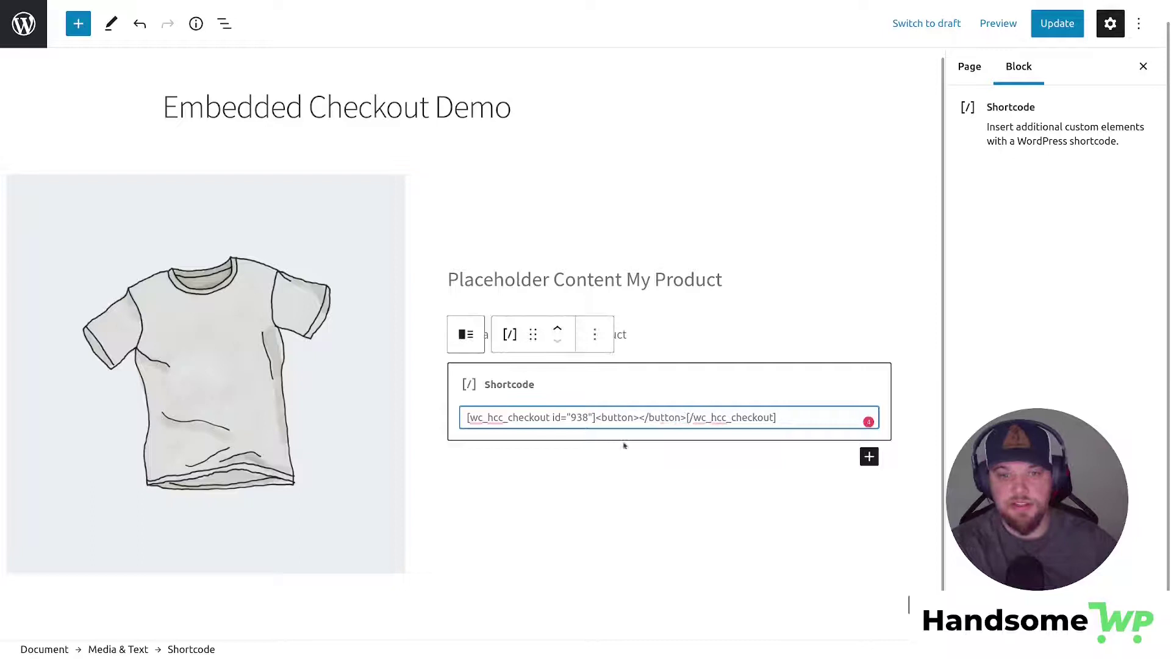
left_click(640, 417)
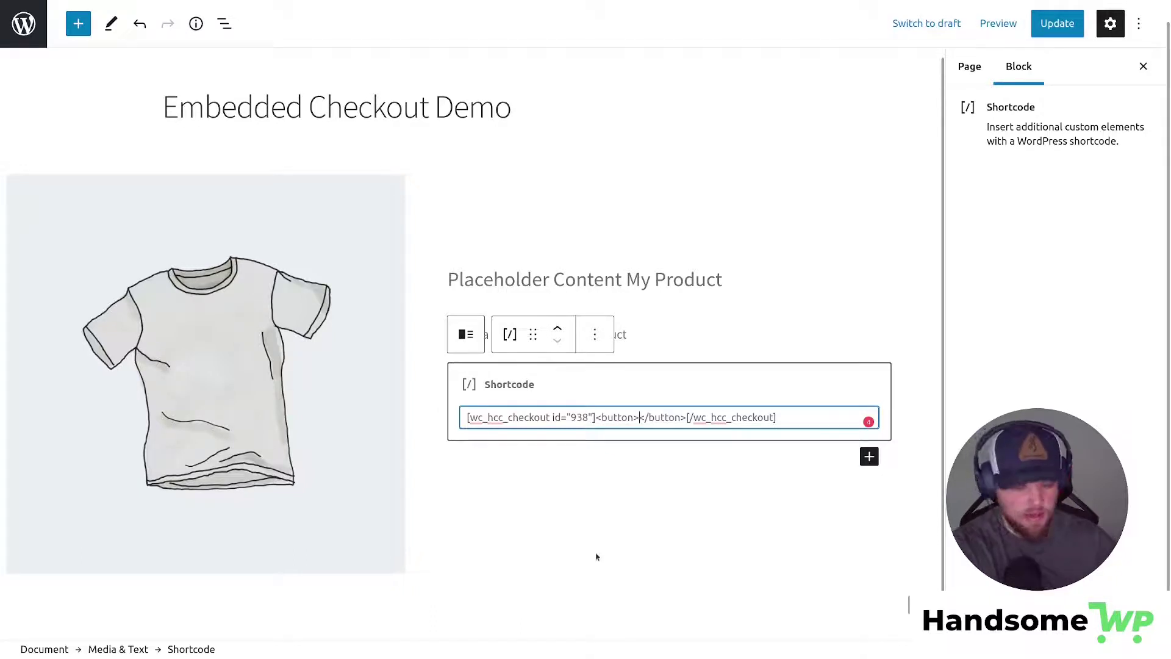
type("Pucha")
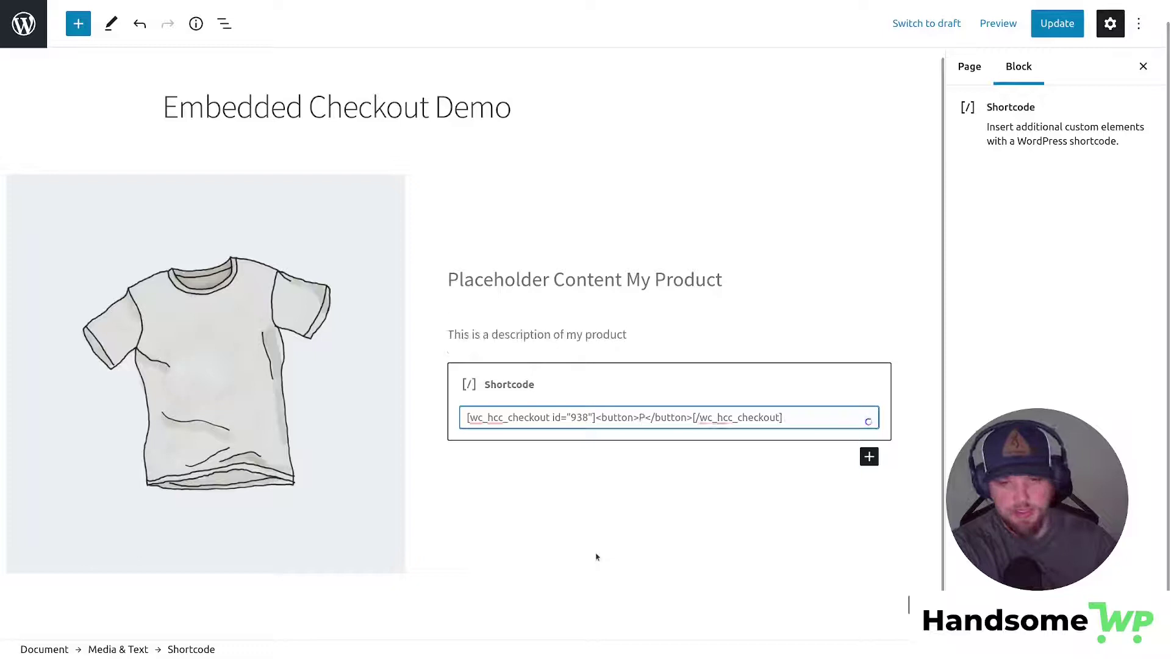
type("se Now!")
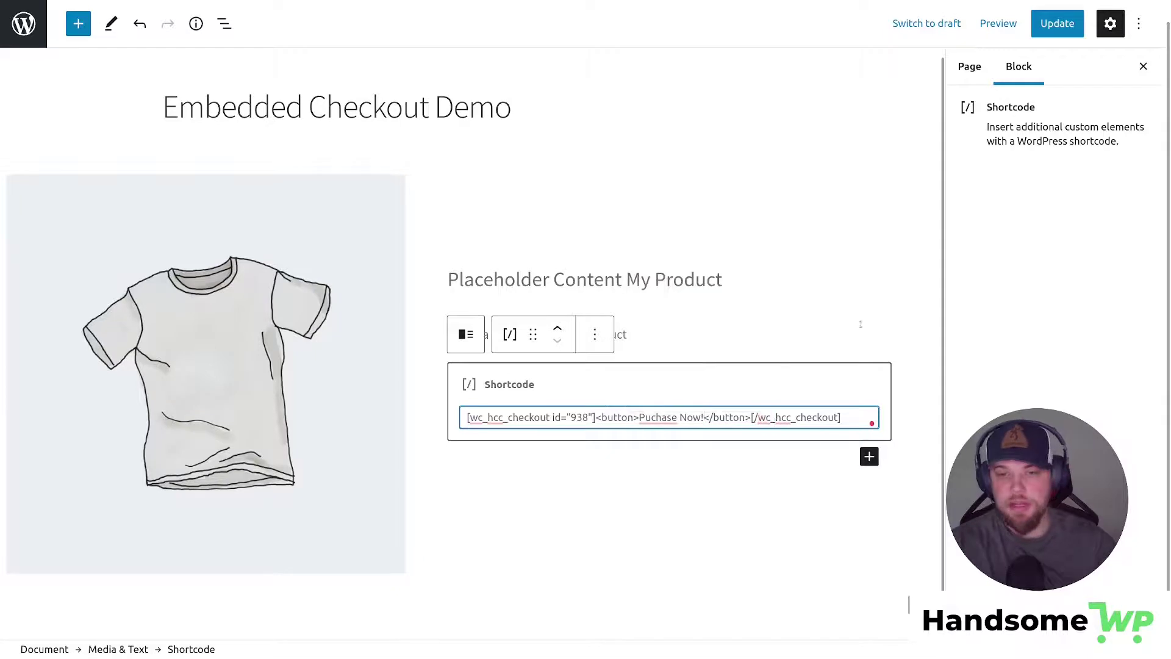
left_click(1050, 25)
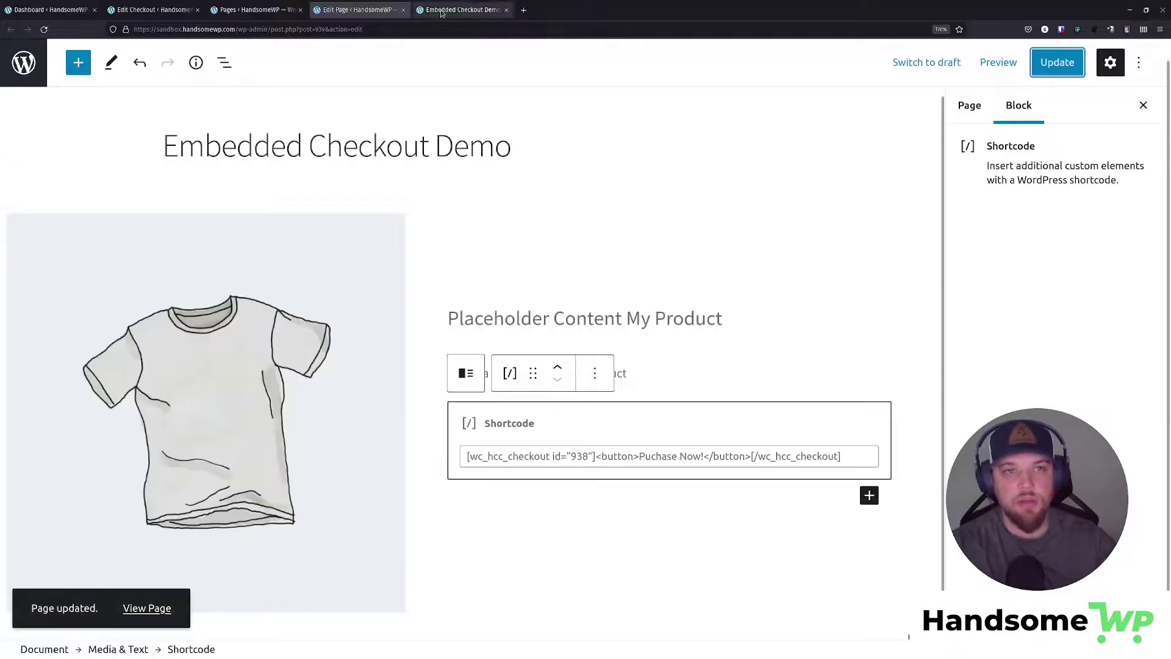
Step: Reload the preview, open the popup checkout from Puchase Now!, then close it
left_click(462, 10)
left_click(43, 31)
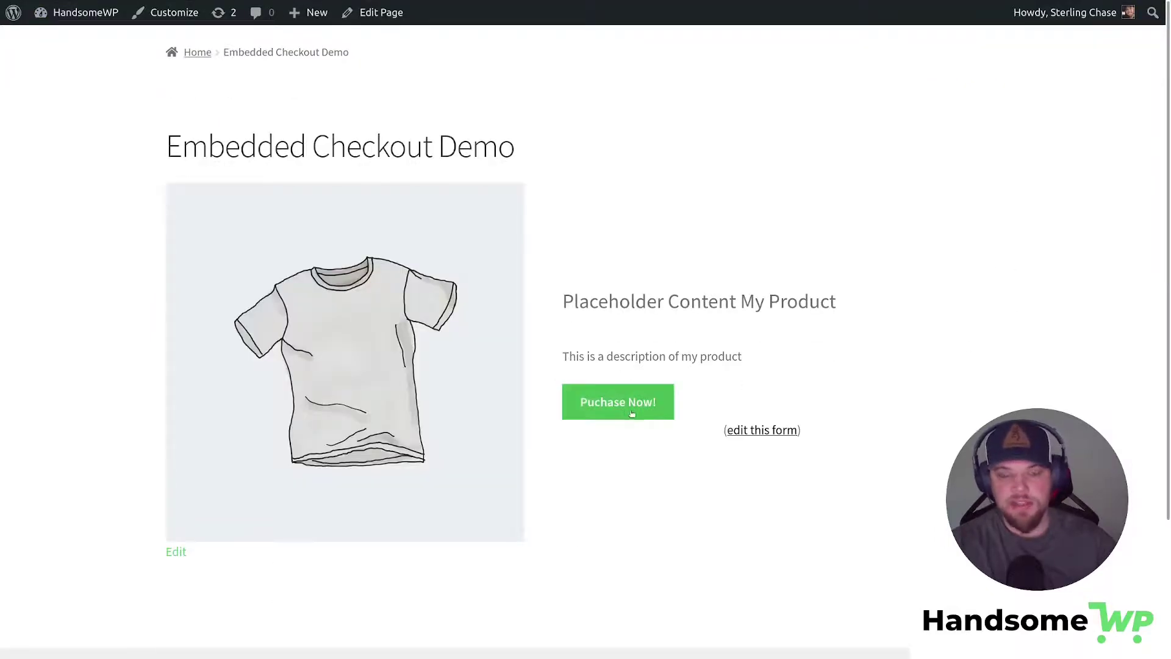
scroll(653, 346, "down", 3)
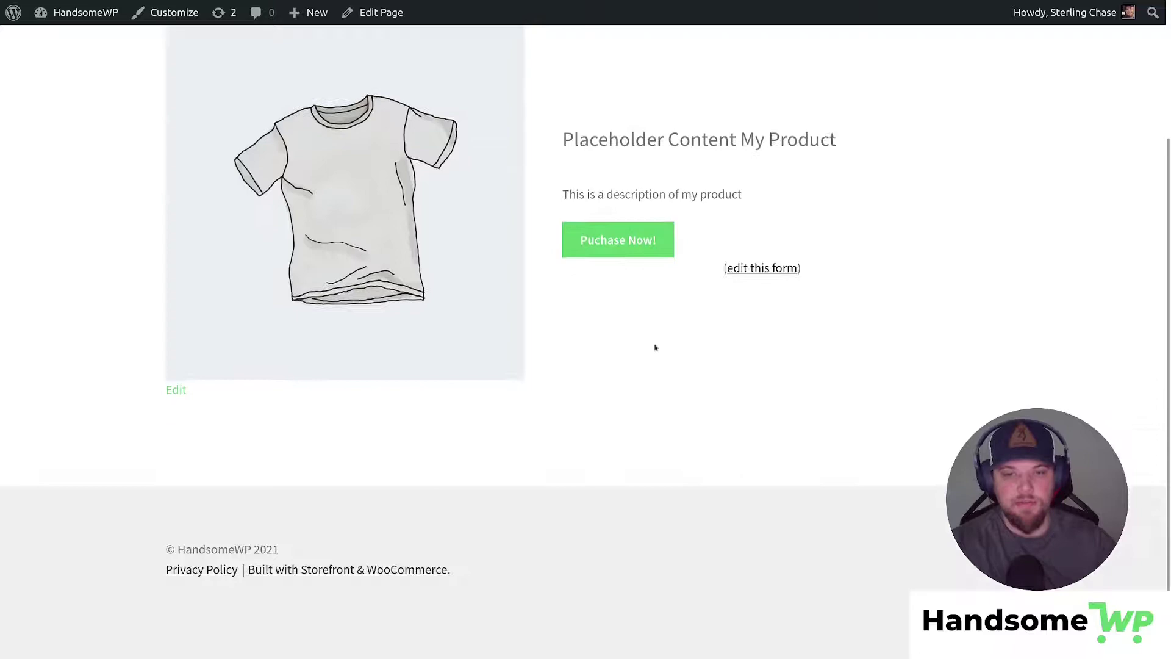
left_click(622, 242)
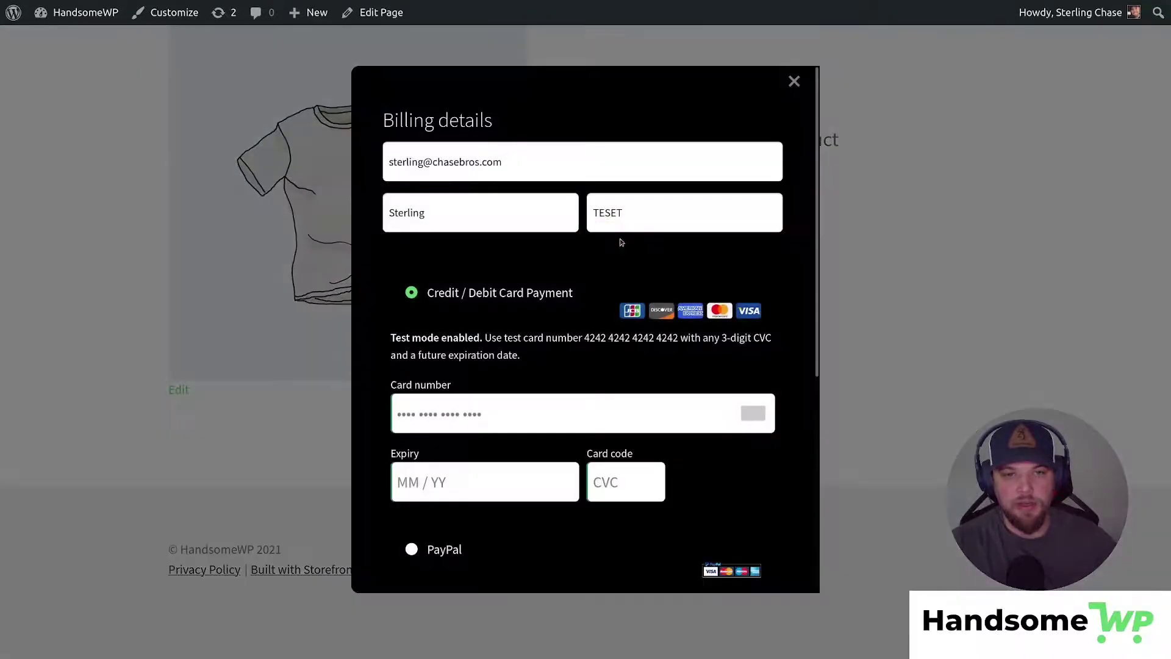
scroll(502, 320, "down", 5)
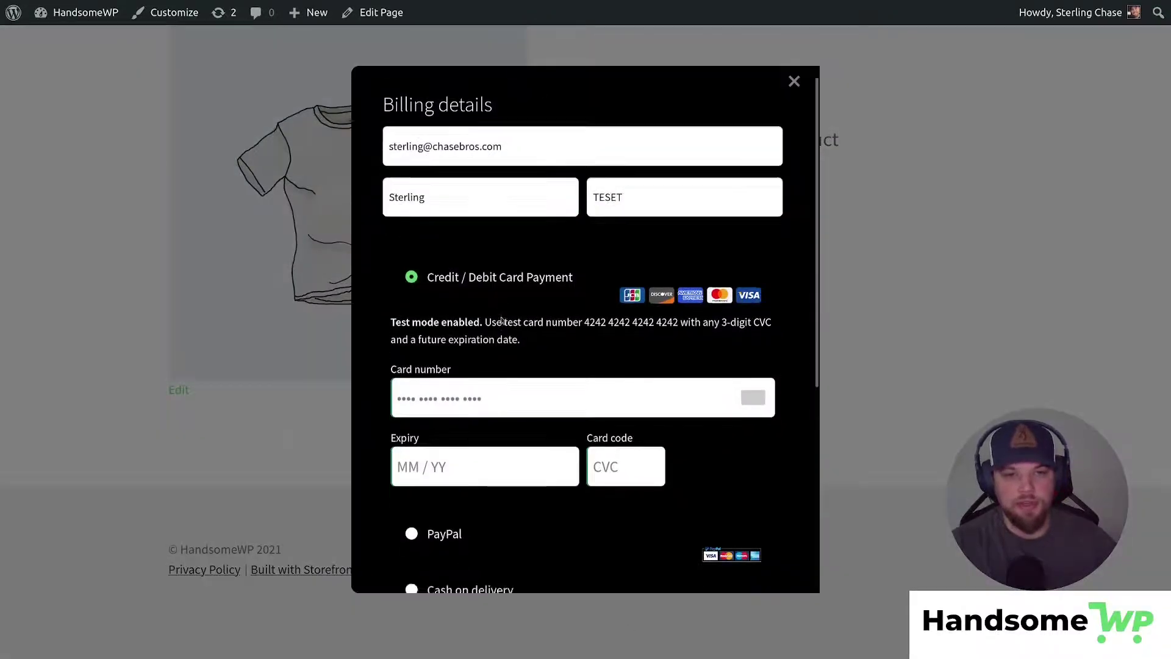
scroll(502, 320, "up", 5)
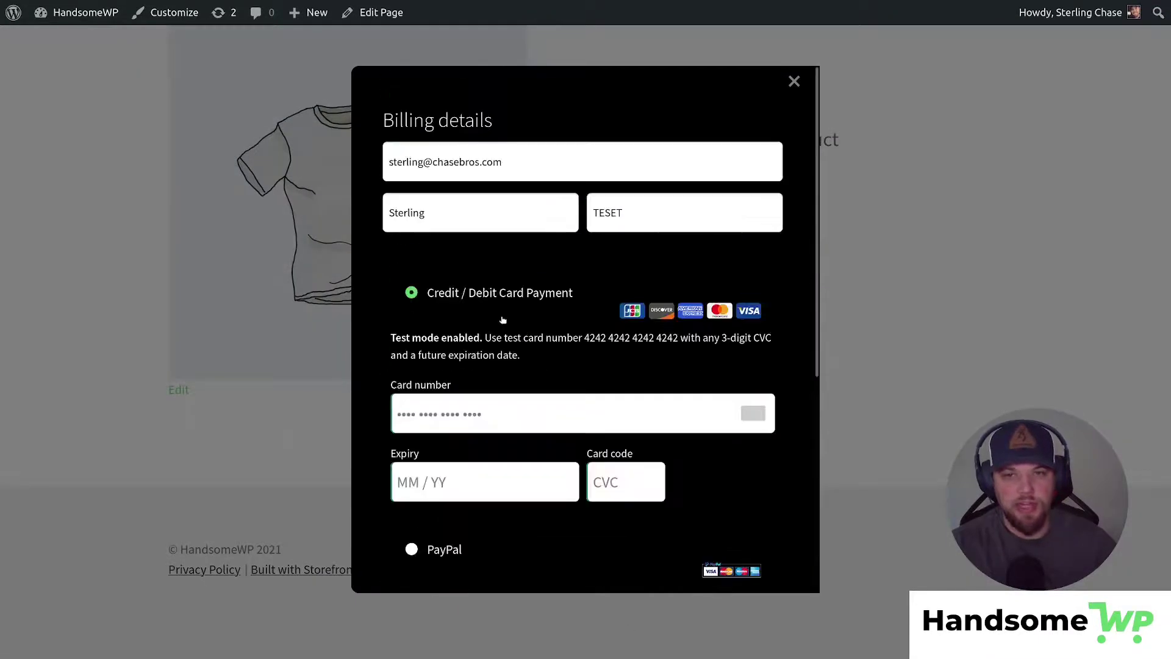
left_click(794, 81)
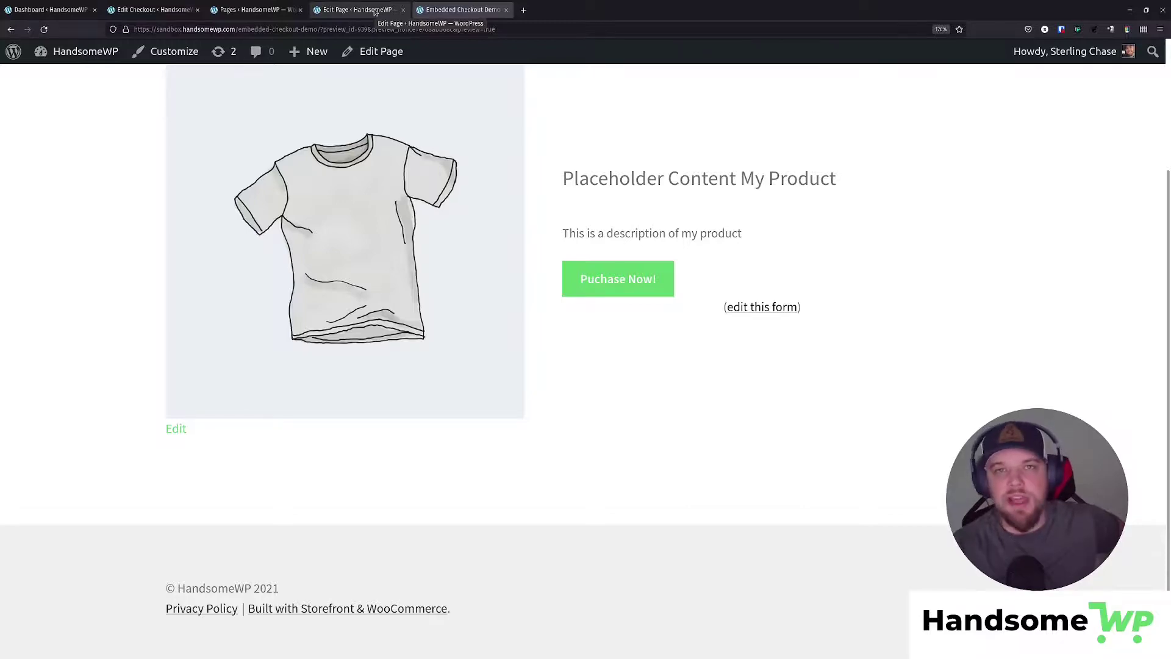
Step: Return to the checkout settings, toggling the order details table on and back off
left_click(375, 12)
left_click(256, 10)
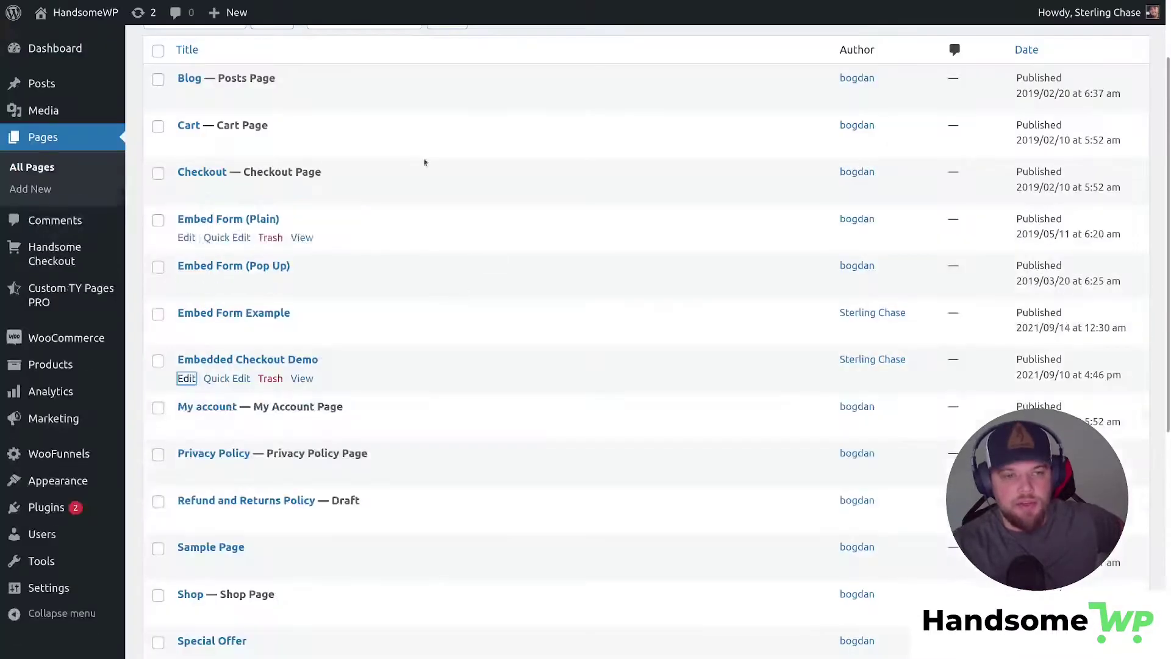
left_click(153, 9)
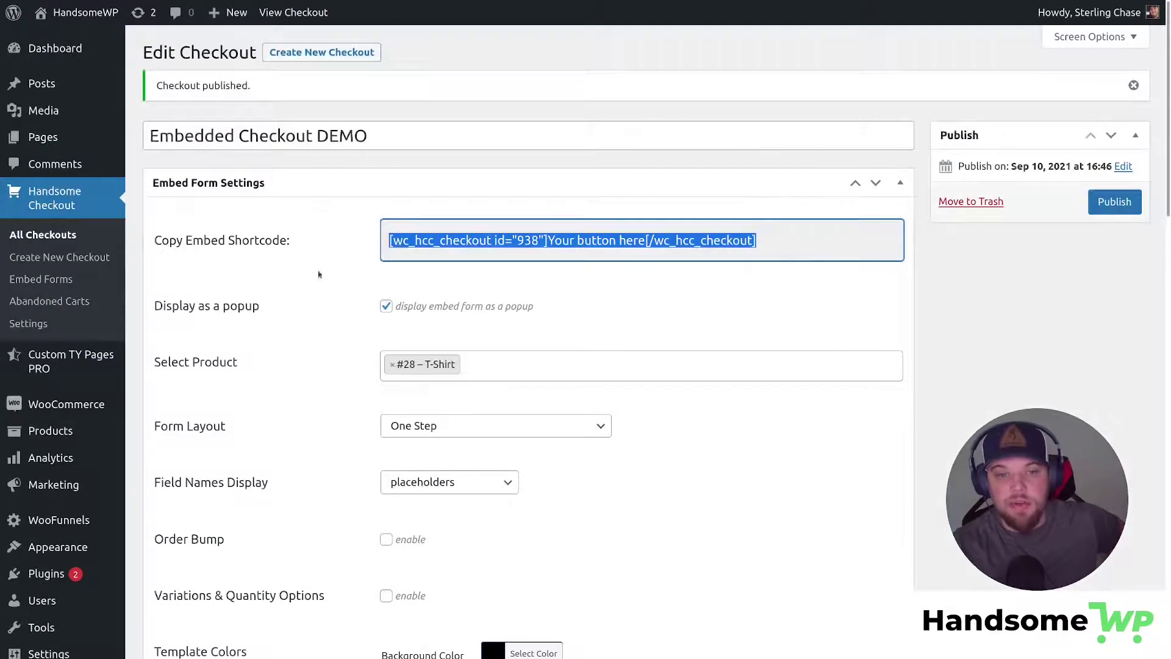
scroll(721, 339, "down", 9)
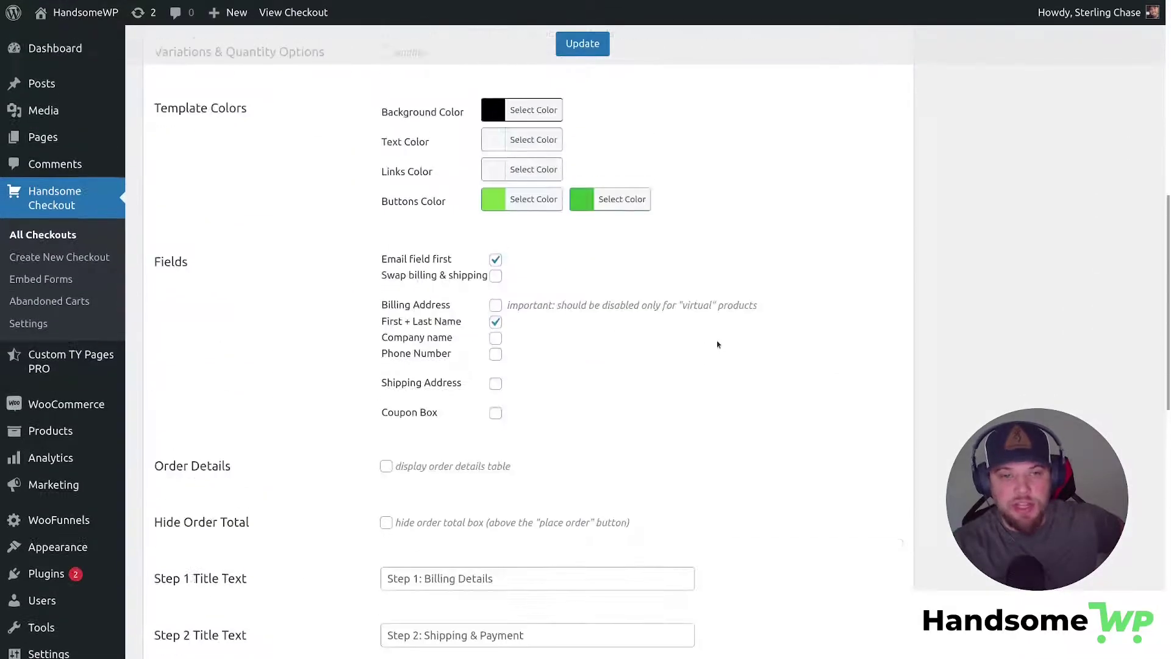
left_click(386, 466)
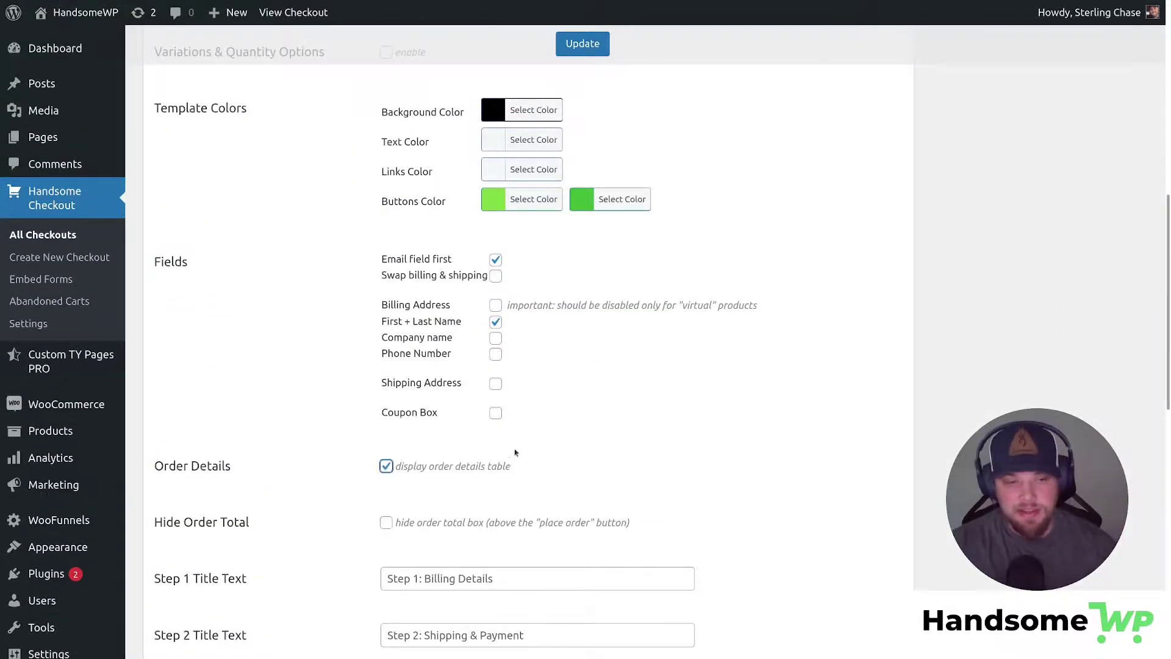
scroll(515, 452, "down", 5)
scroll(507, 431, "up", 5)
scroll(280, 335, "down", 4)
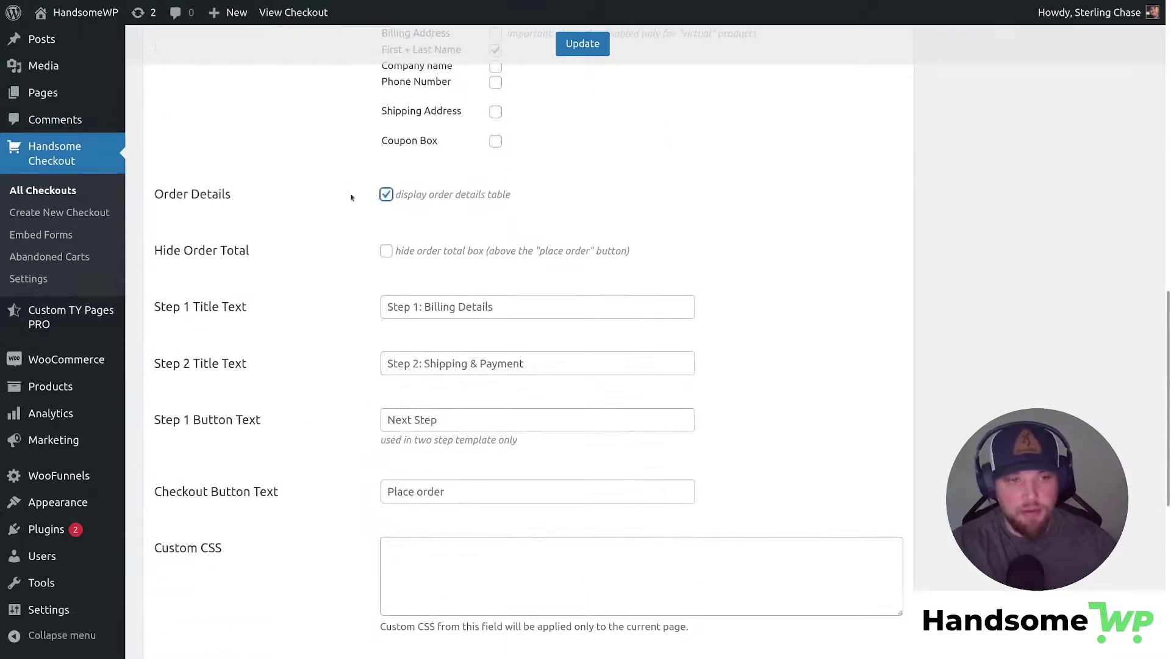
left_click(386, 194)
scroll(388, 195, "up", 6)
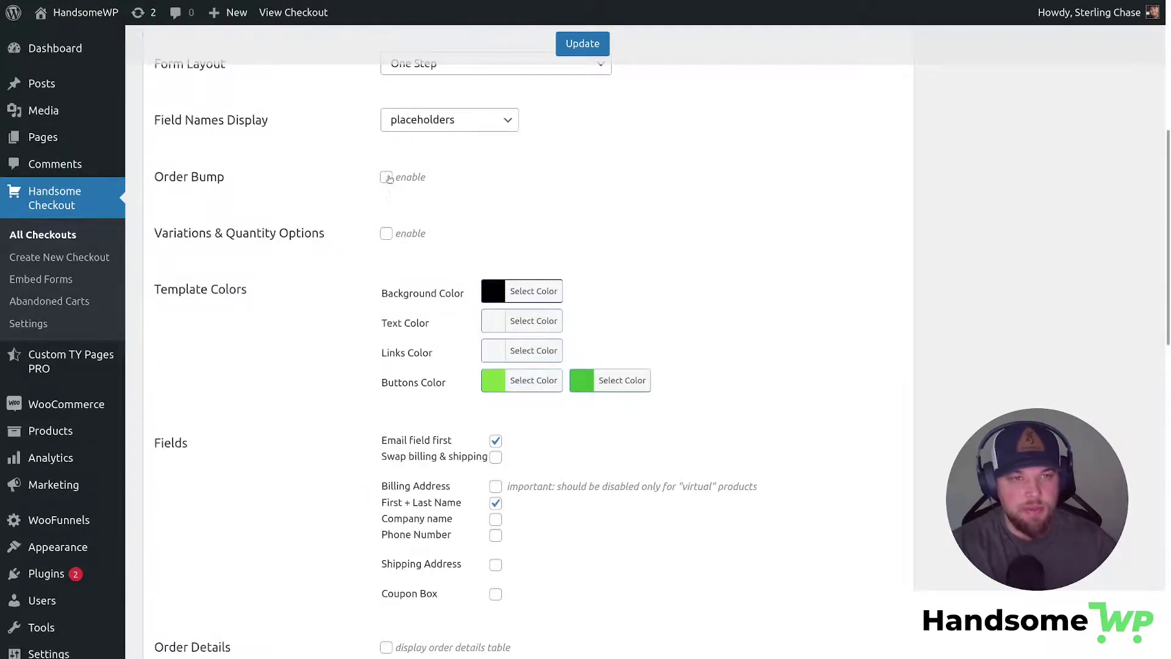
Step: Enable the order bump with product Cap (woo-cap) and checkbox label 'TEST YES'
left_click(387, 177)
left_click(465, 238)
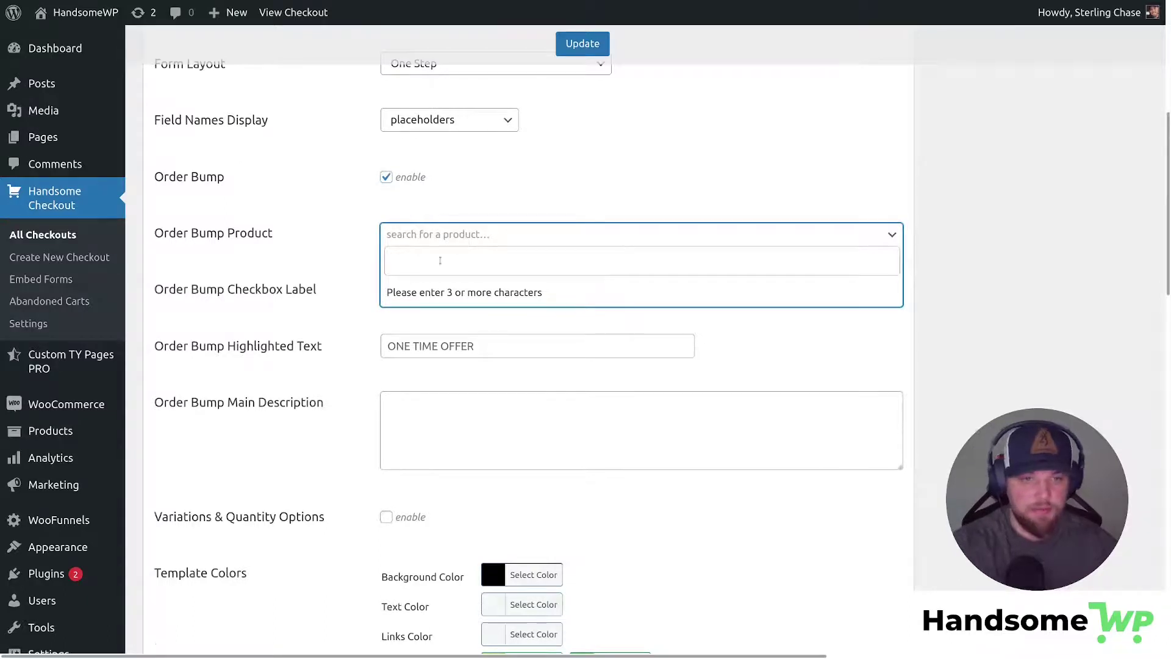
type("cap")
left_click(433, 294)
left_click(438, 291)
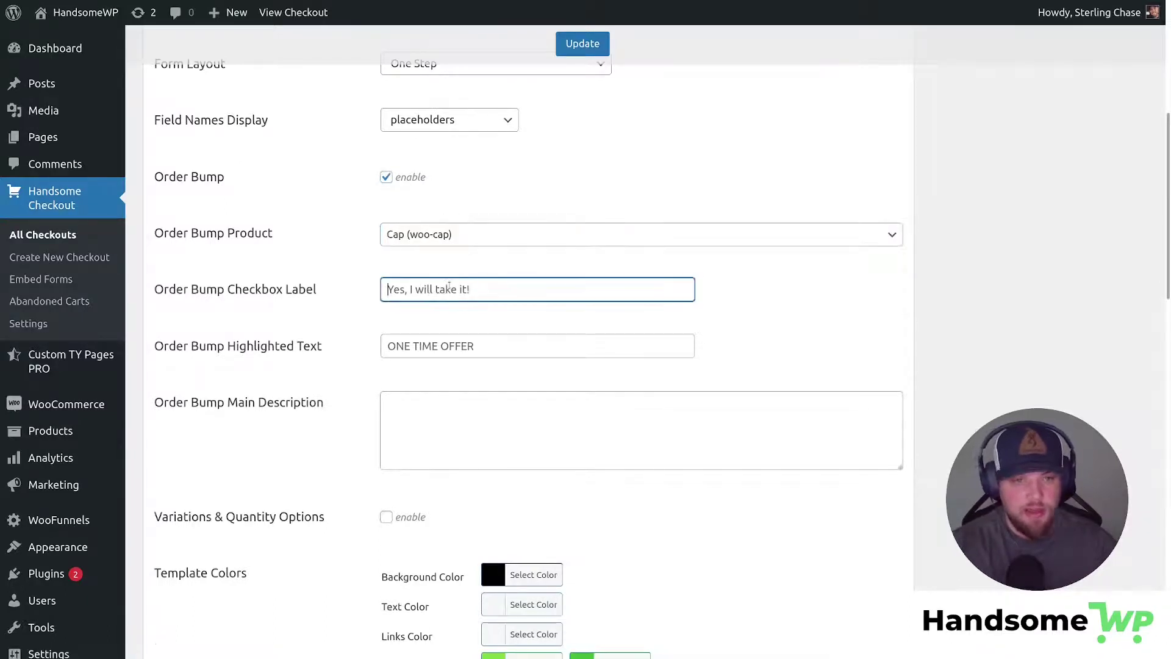
key("ctrl+a")
type("T")
key("BackSpace")
type("YE")
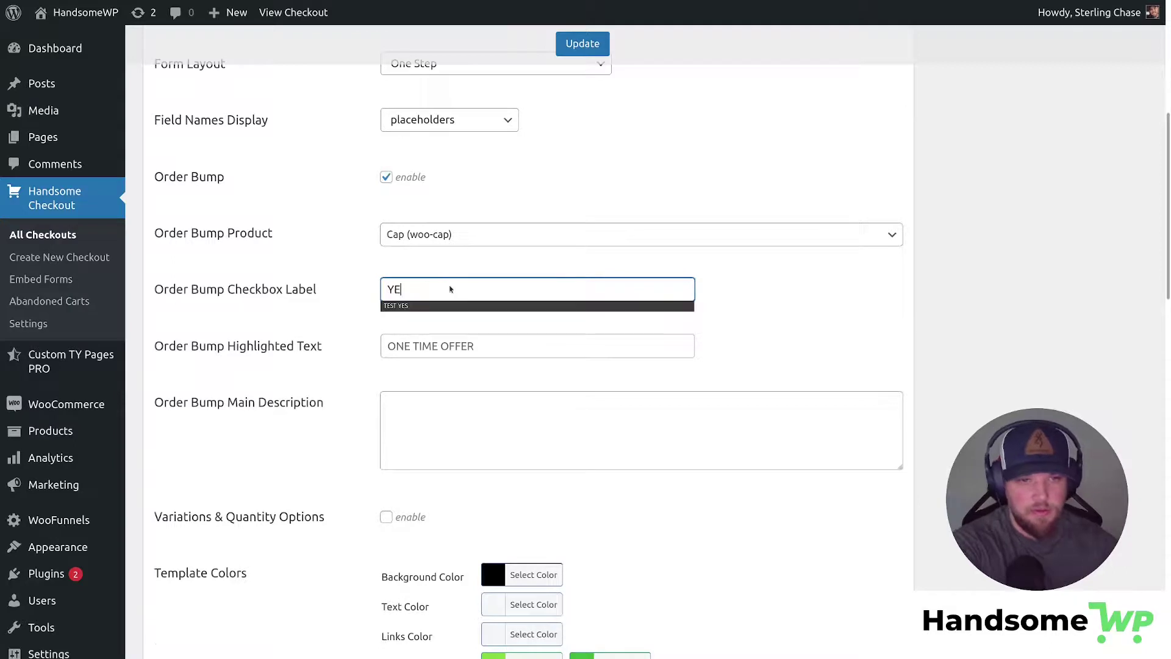
left_click(450, 305)
Step: Set highlighted text 'ONE TIME OFFER', description 'This is awesome!', and update the checkout
left_click(444, 346)
key("ctrl+a")
type("ON")
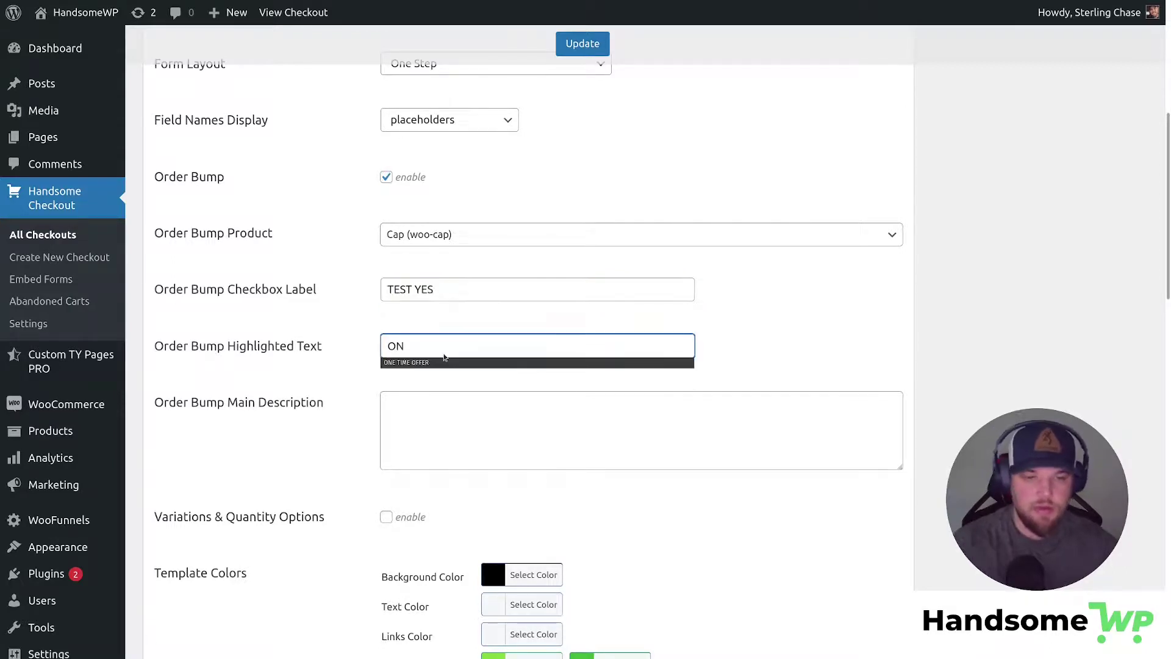
left_click(444, 359)
left_click(443, 415)
type("This i")
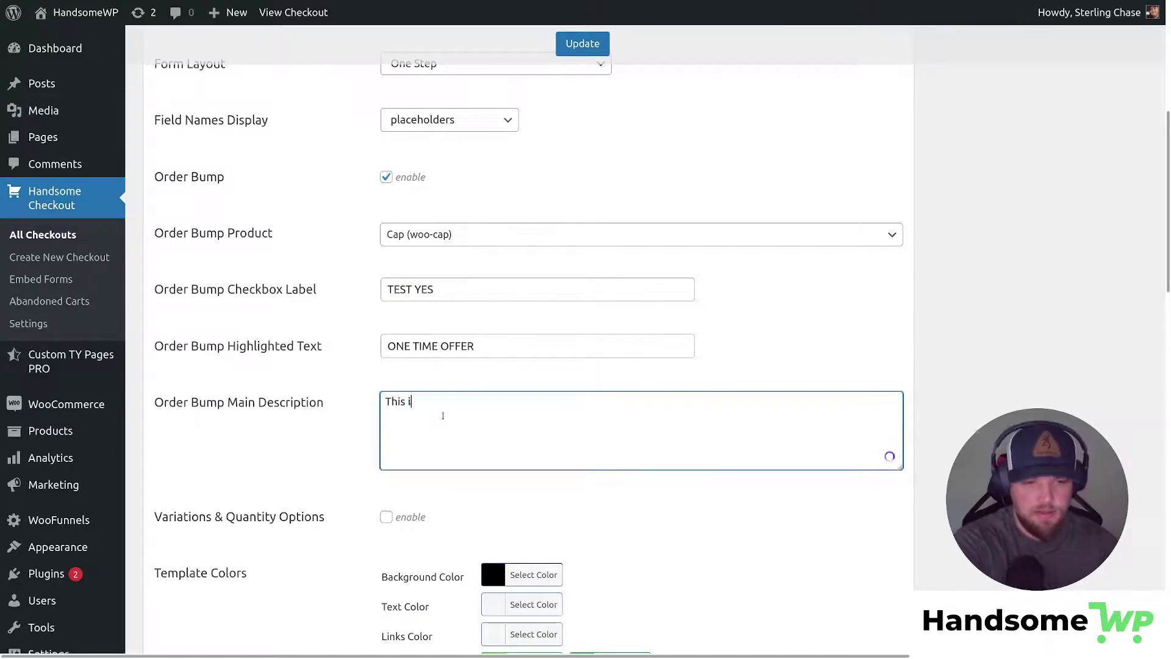
type("s awesome!")
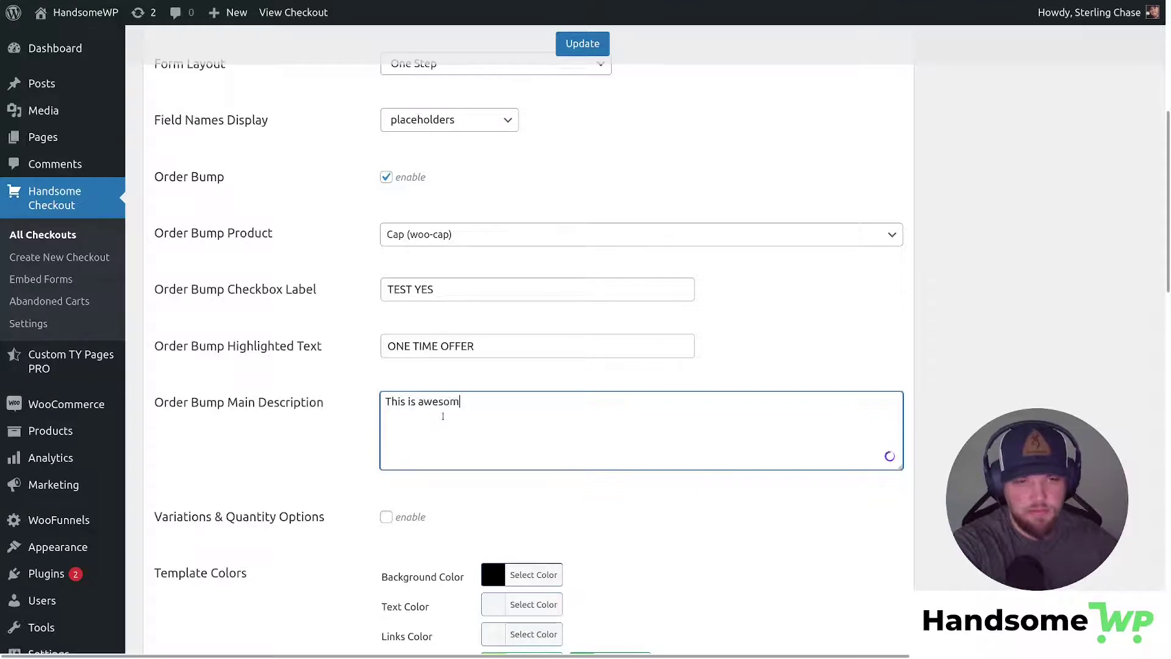
left_click(583, 43)
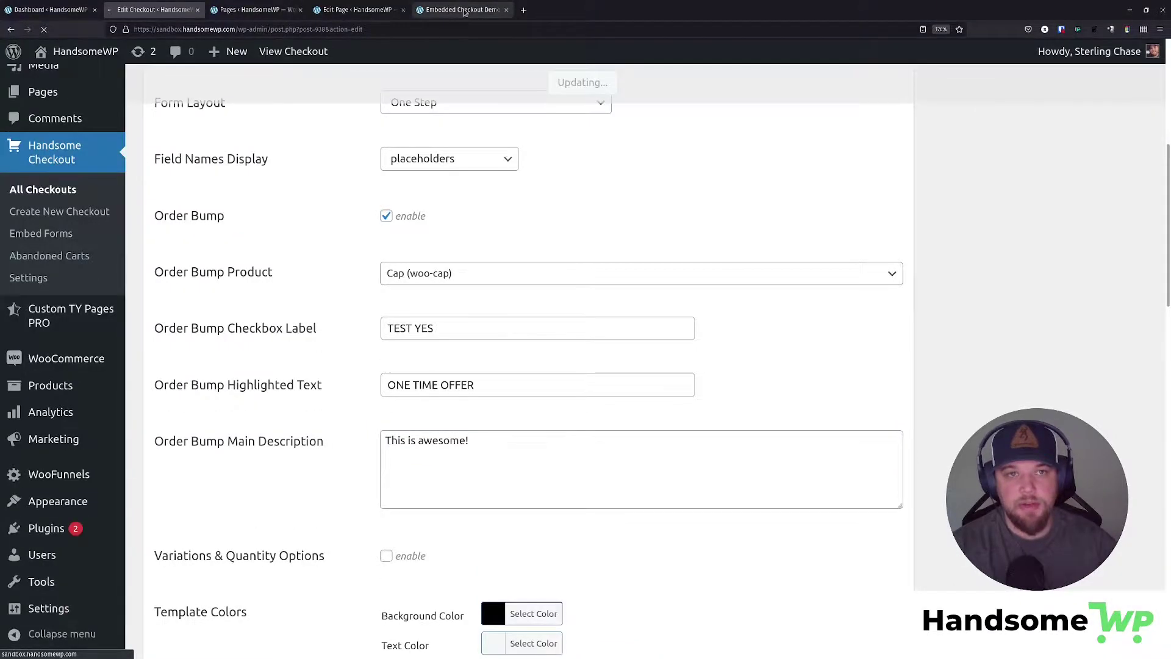
Step: Reload the Embedded Checkout Demo page and open the Puchase Now popup checkout
left_click(463, 9)
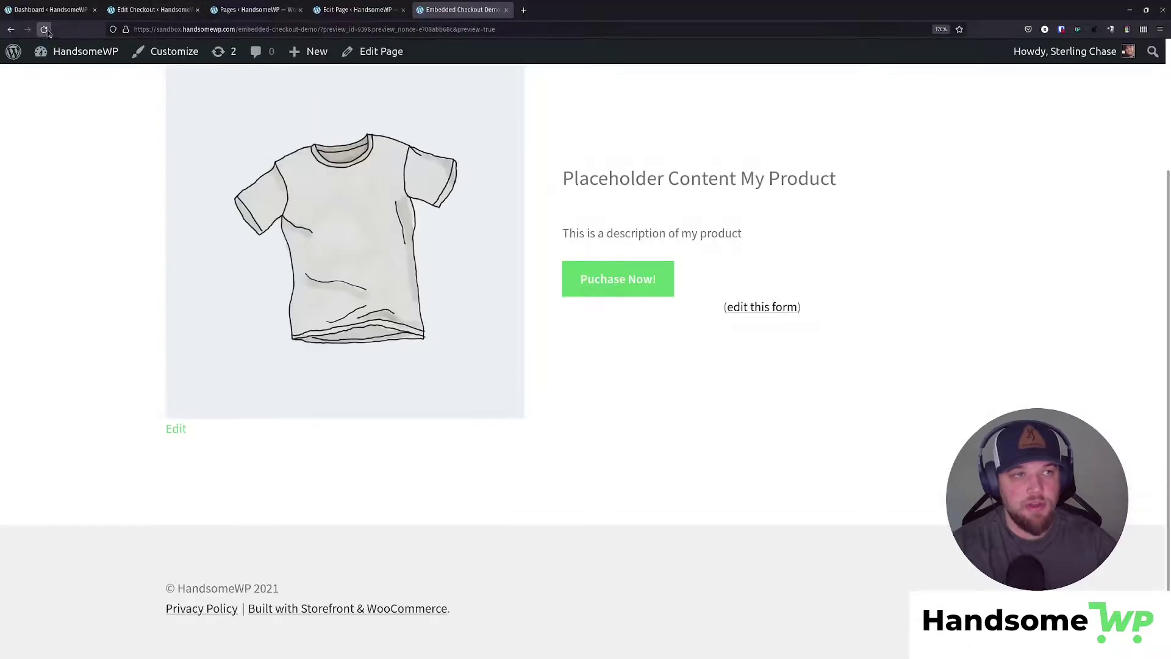
left_click(45, 29)
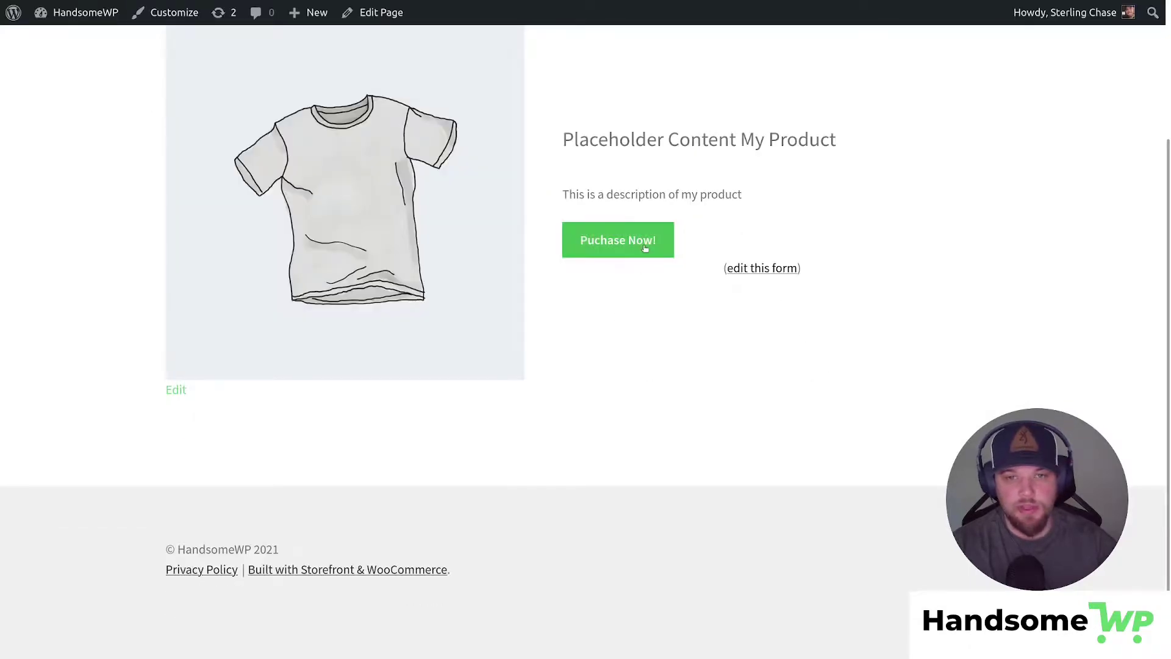
left_click(645, 247)
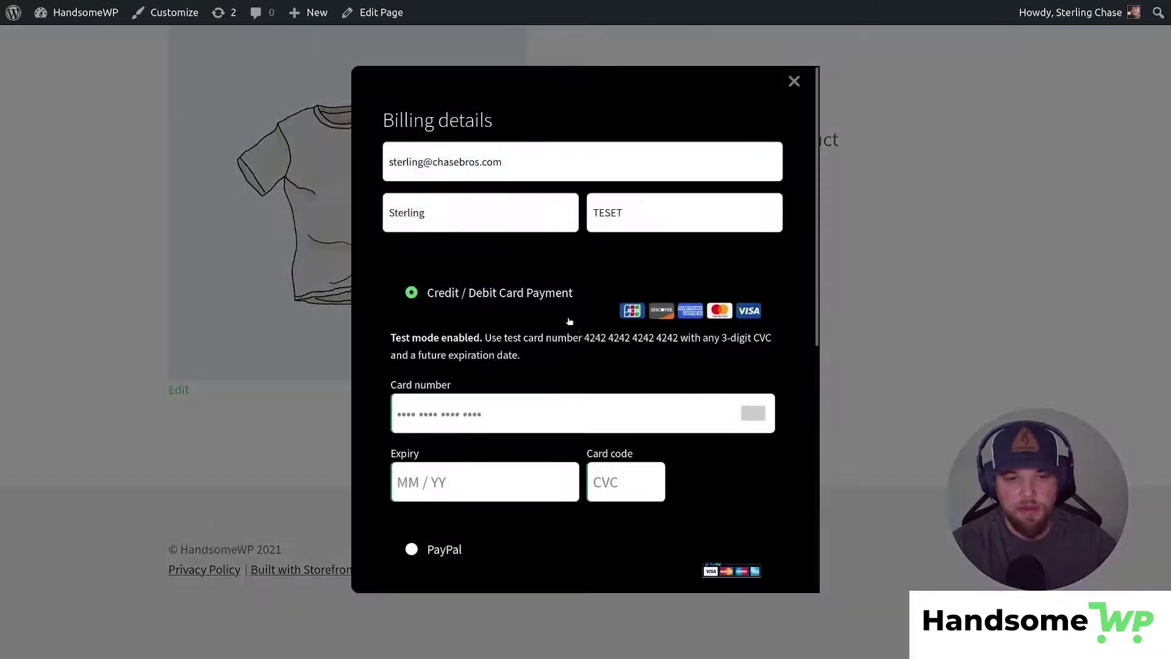
Step: Tick the TEST YES cap bump, raising the total from $35.00 to $51.00, then close the popup
scroll(569, 322, "down", 5)
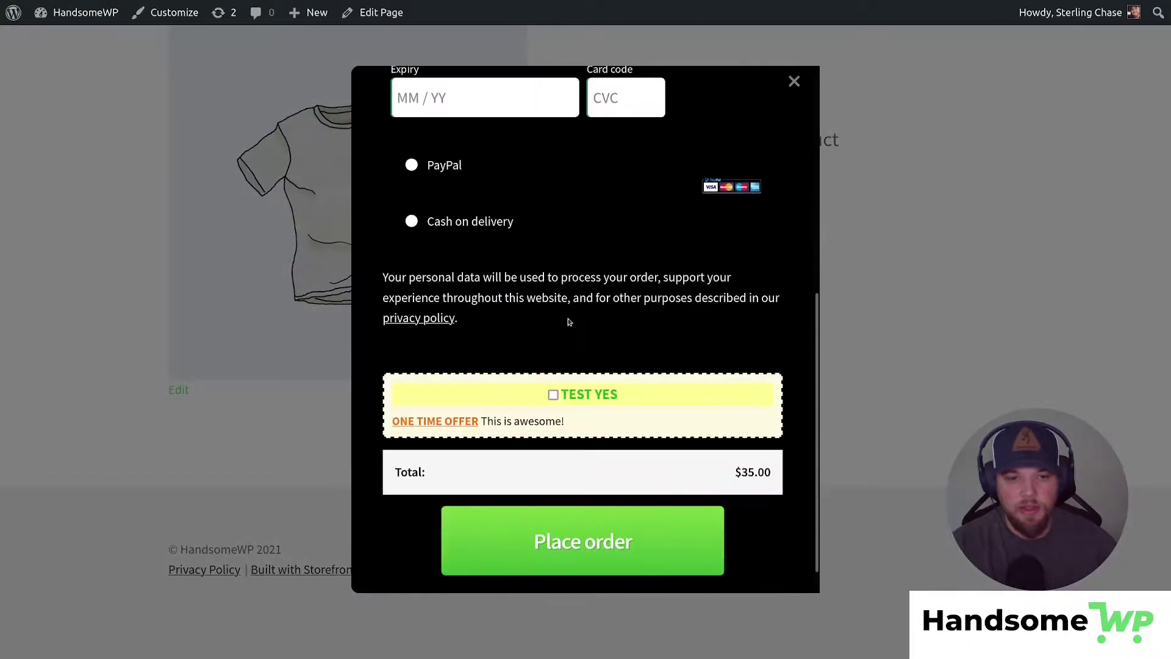
left_click(553, 395)
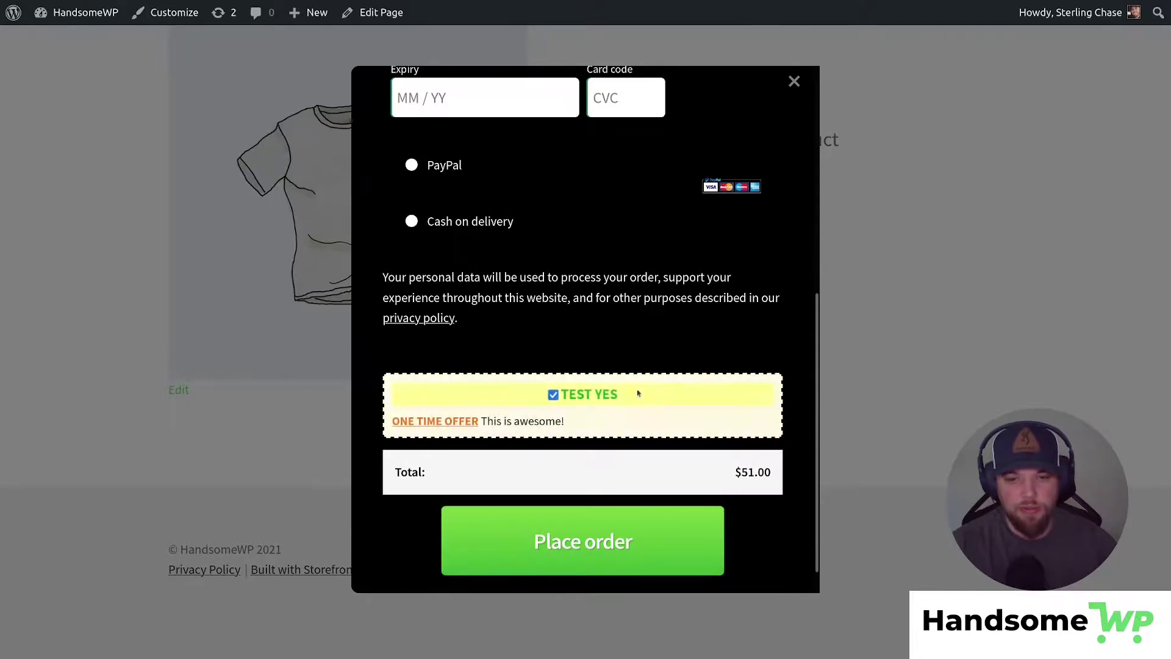
scroll(611, 415, "up", 5)
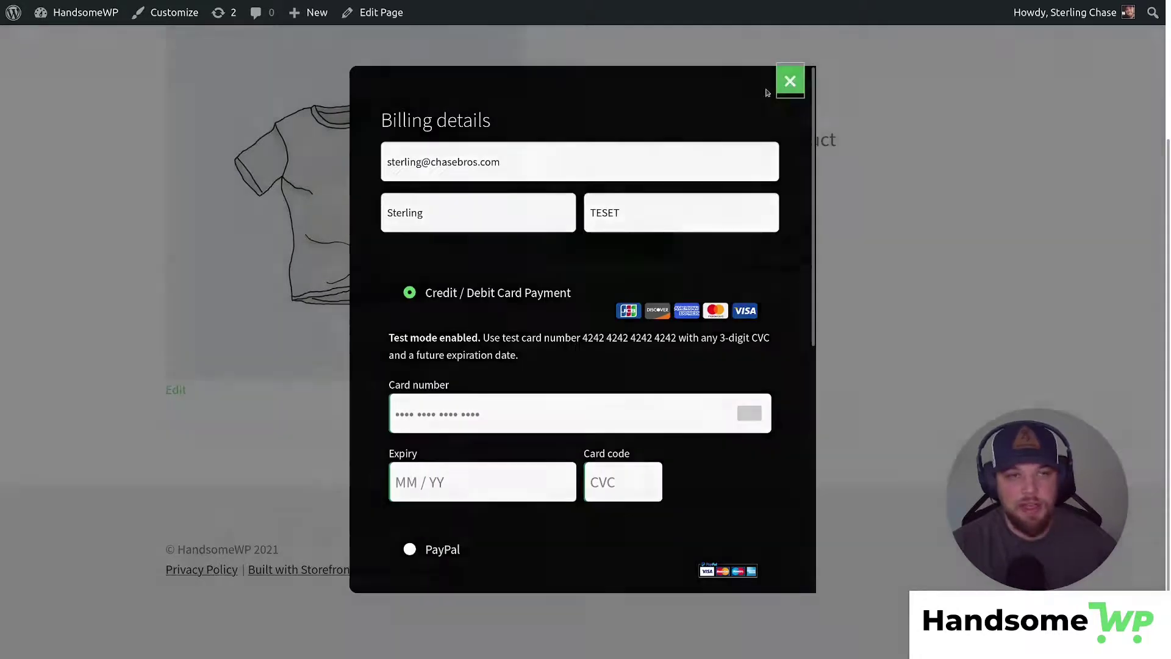
left_click(790, 81)
mouse_move(203, 13)
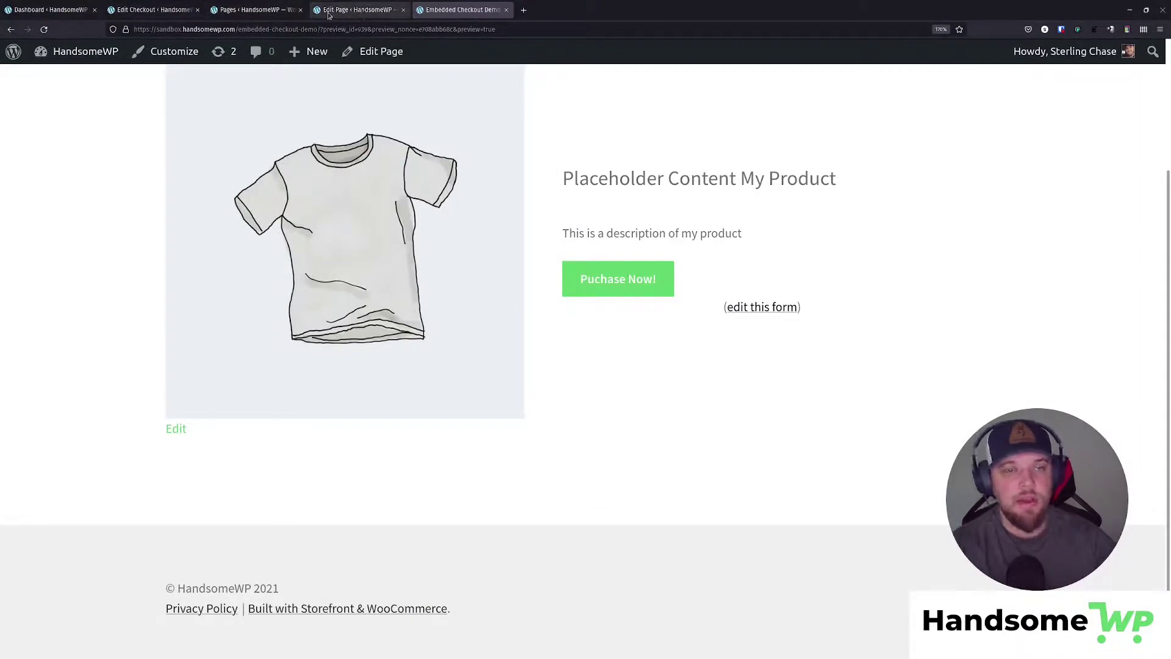
Step: Review the Embedded Checkout DEMO settings showing the Cap order bump enabled and 'Place order' button text
left_click(171, 10)
scroll(461, 389, "down", 18)
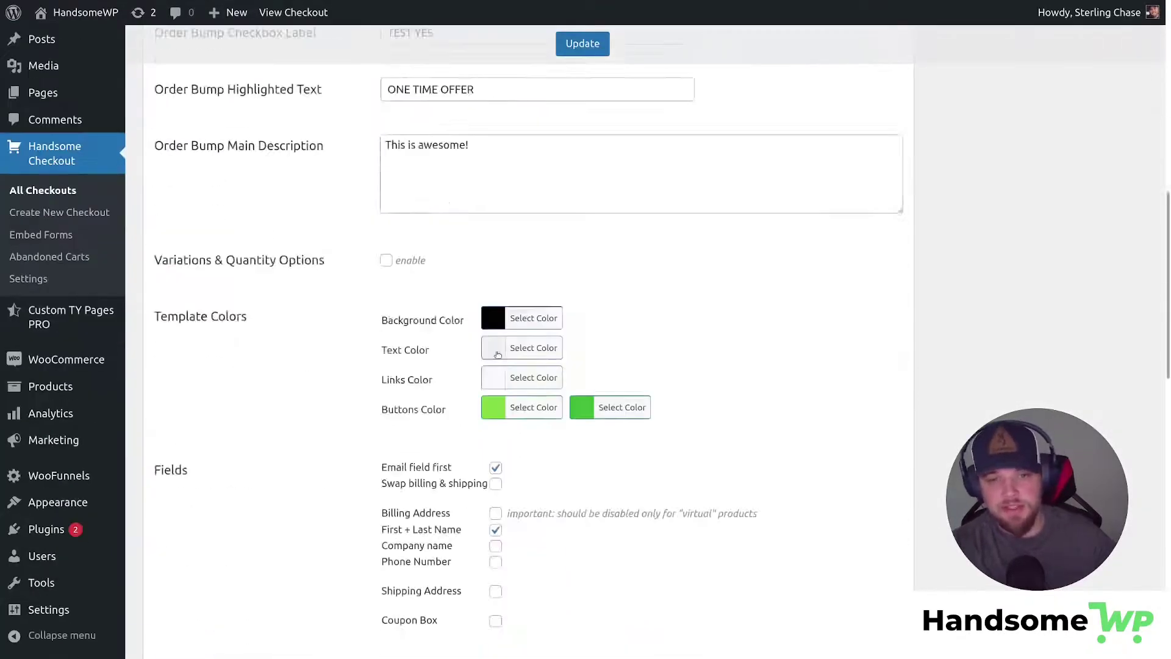
scroll(617, 452, "down", 5)
scroll(549, 387, "up", 20)
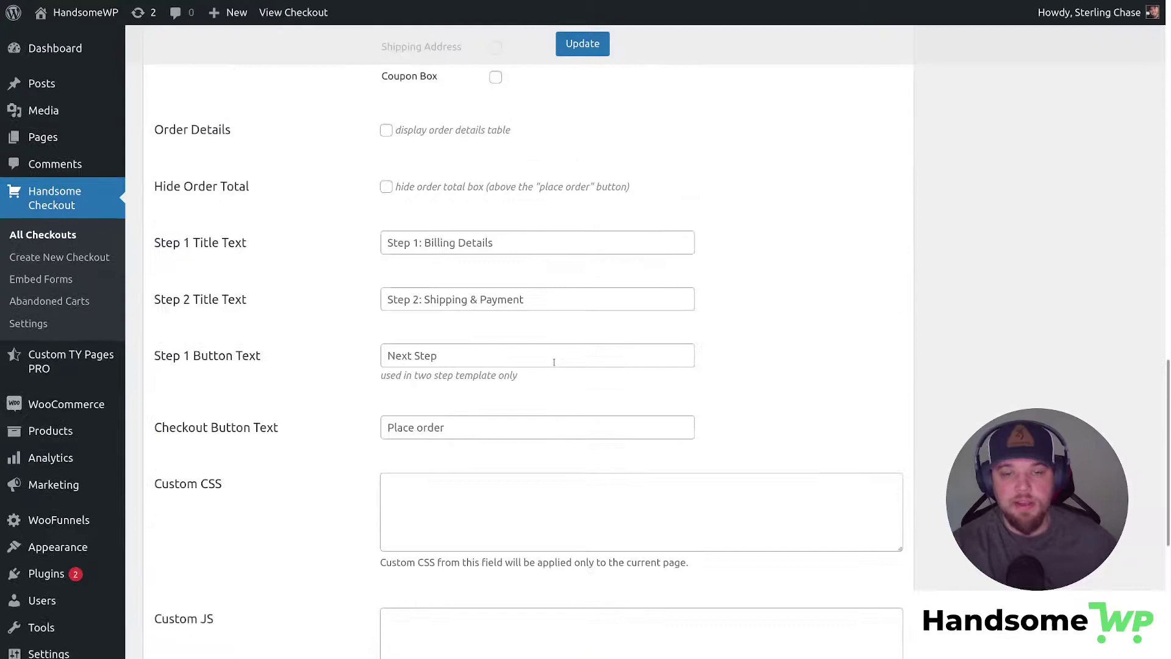